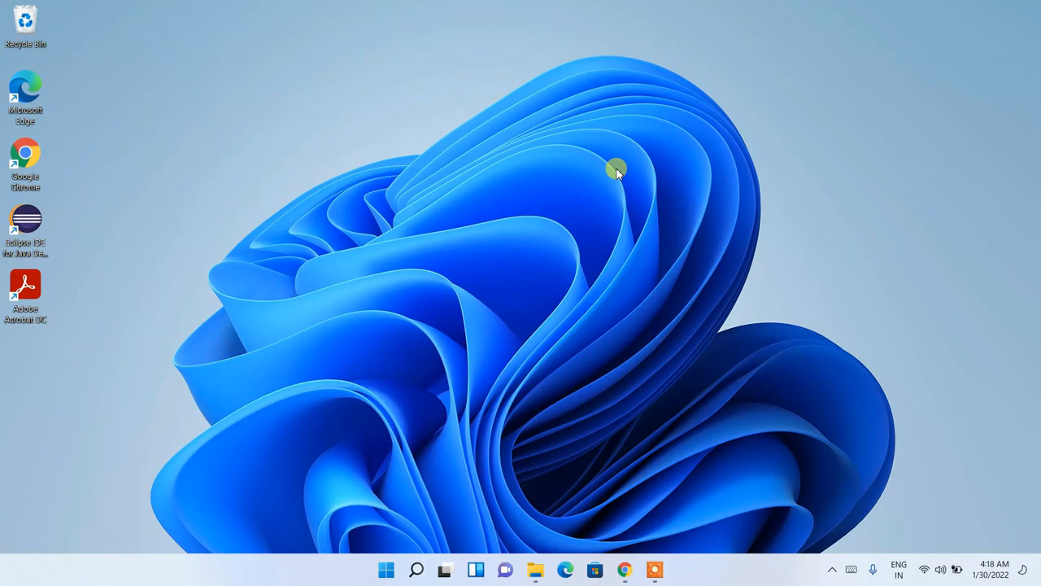
Search Google in Chrome for "microsoft sql server download" and open Microsoft's SQL Server Downloads page.
left_click(624, 573)
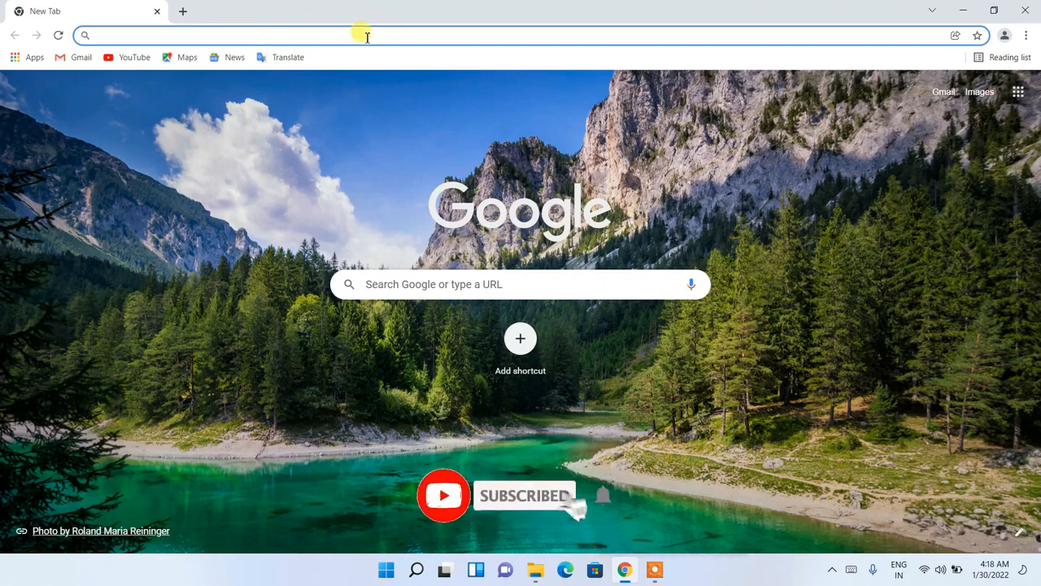
type("microsoft sql")
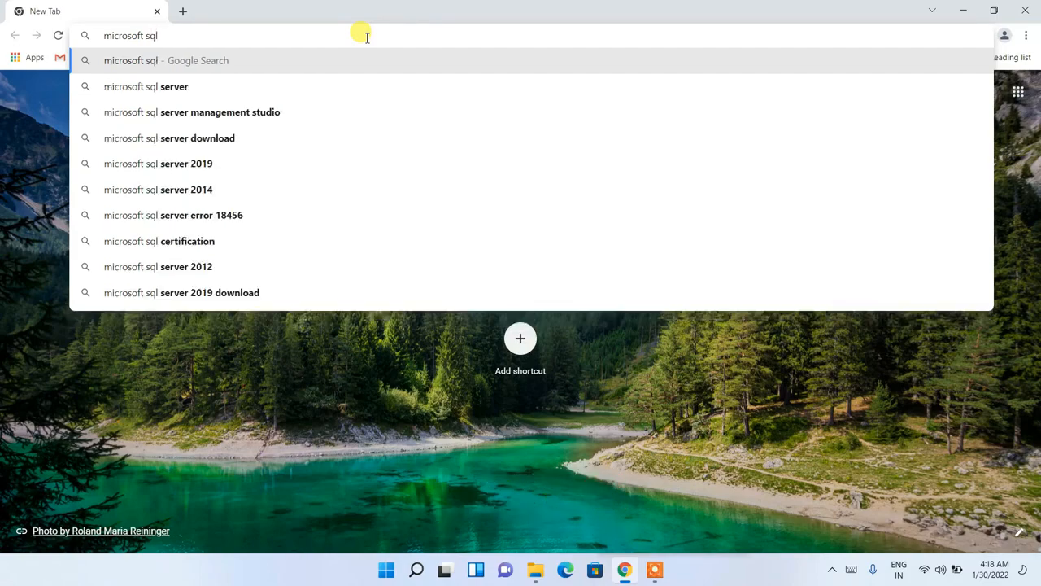
key("Down")
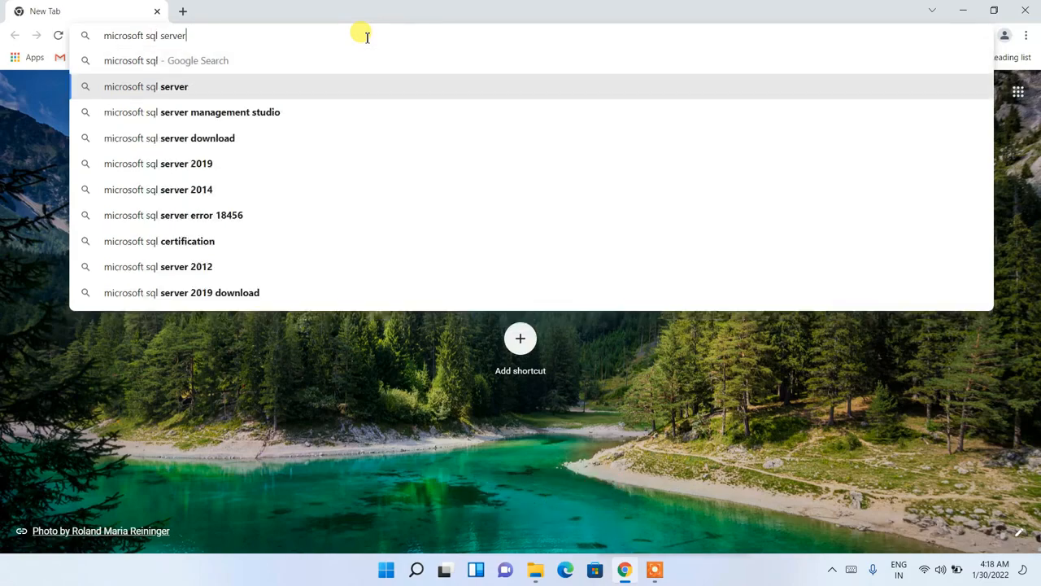
key("Down")
key("Down")
key("Down")
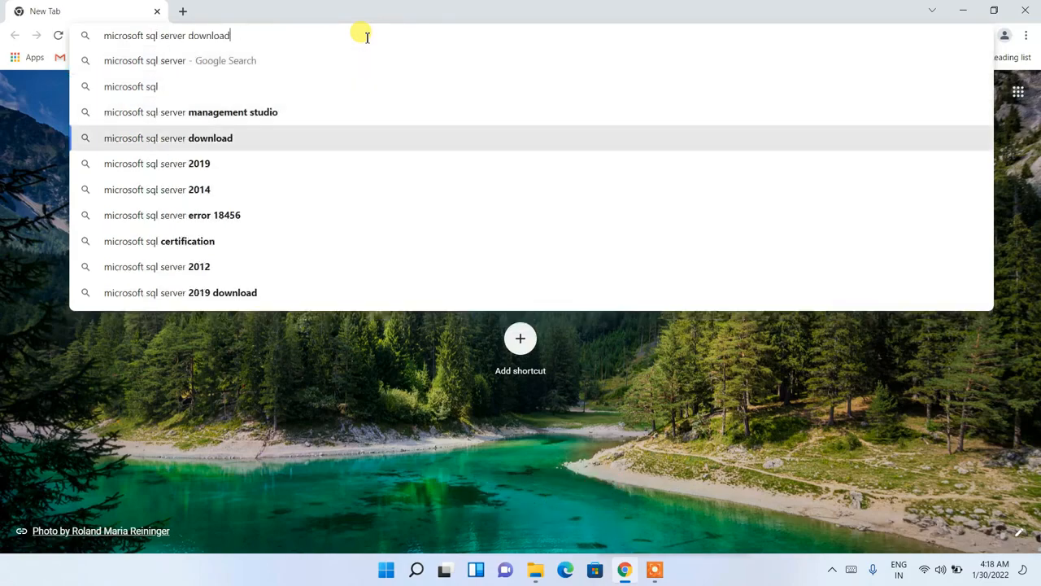
key("Return")
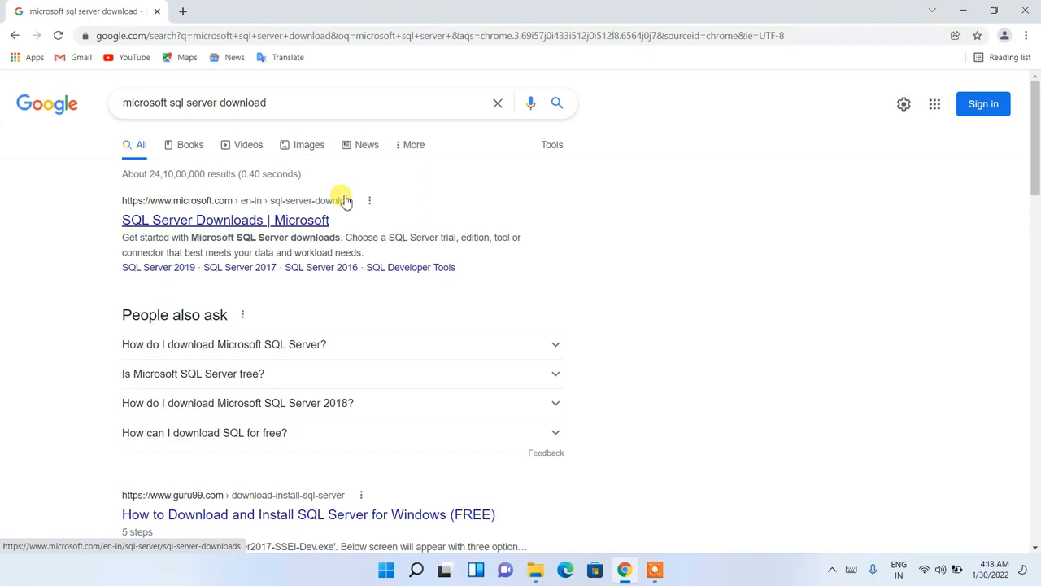
left_click(163, 221)
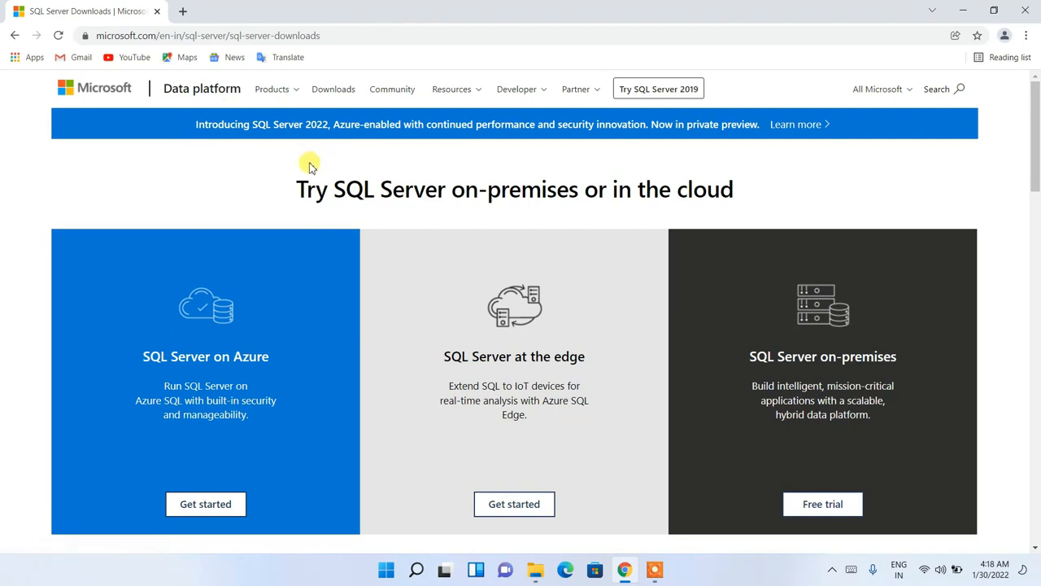
Examine the SQL Server download options, comparing the descriptions of the free Developer and Express editions.
left_click_drag(306, 188, 763, 205)
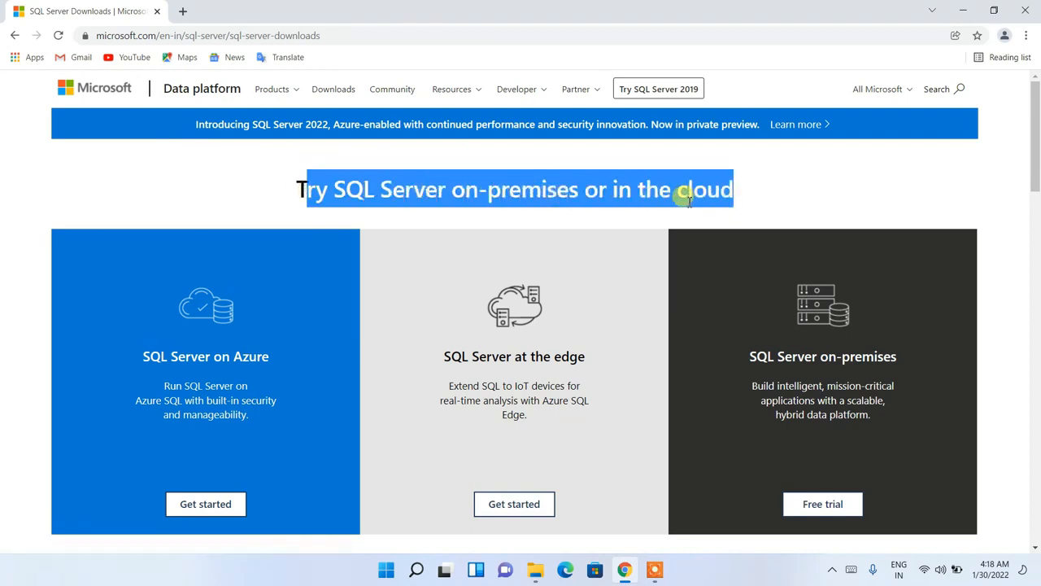
scroll(684, 201, "down", 3)
scroll(687, 204, "down", 2)
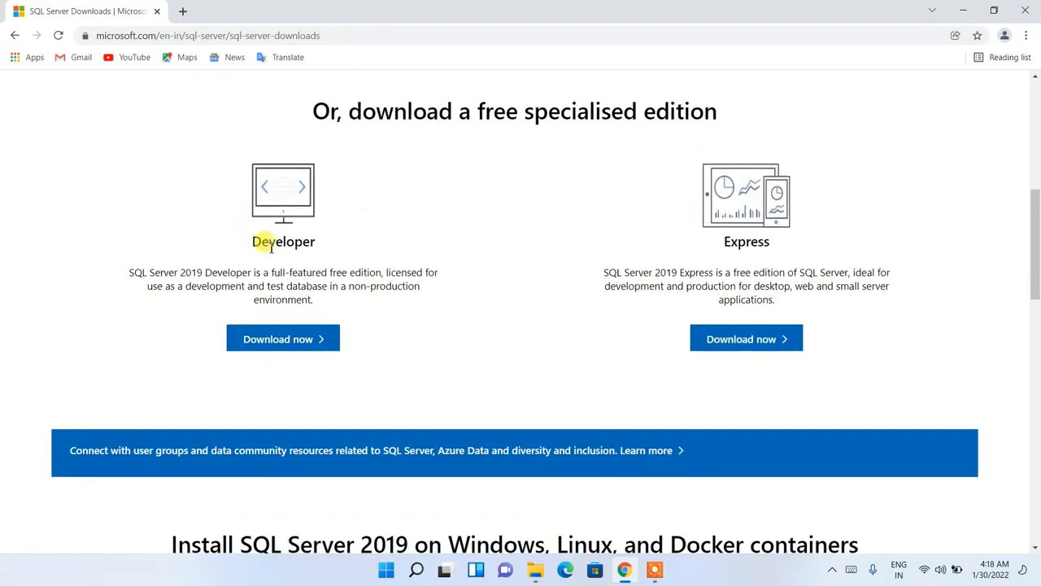
left_click_drag(258, 240, 336, 235)
left_click_drag(712, 241, 788, 244)
left_click(788, 244)
left_click_drag(723, 241, 783, 241)
left_click(784, 242)
left_click_drag(851, 271, 895, 274)
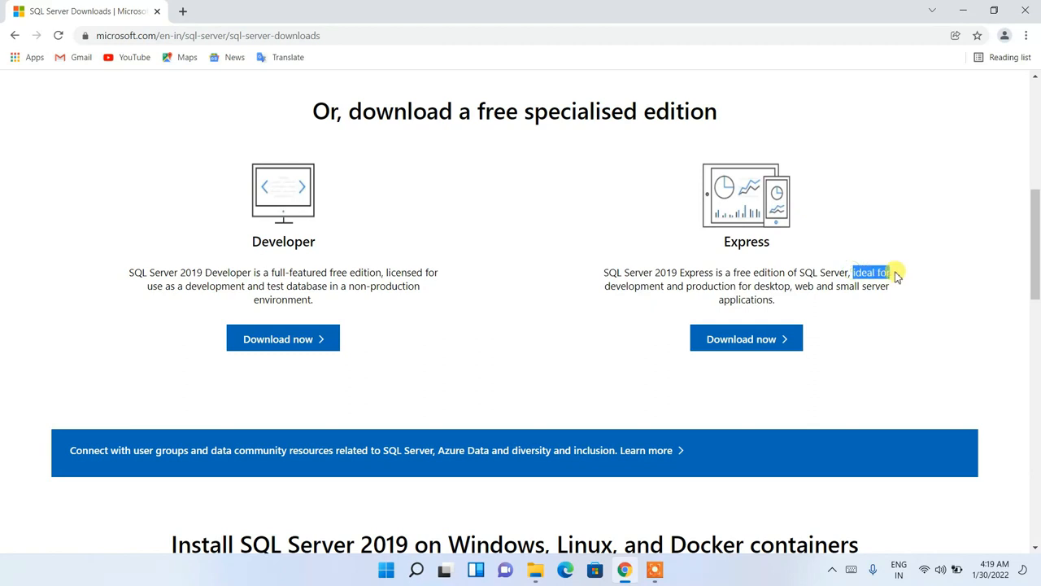
left_click_drag(635, 286, 797, 287)
left_click(794, 285)
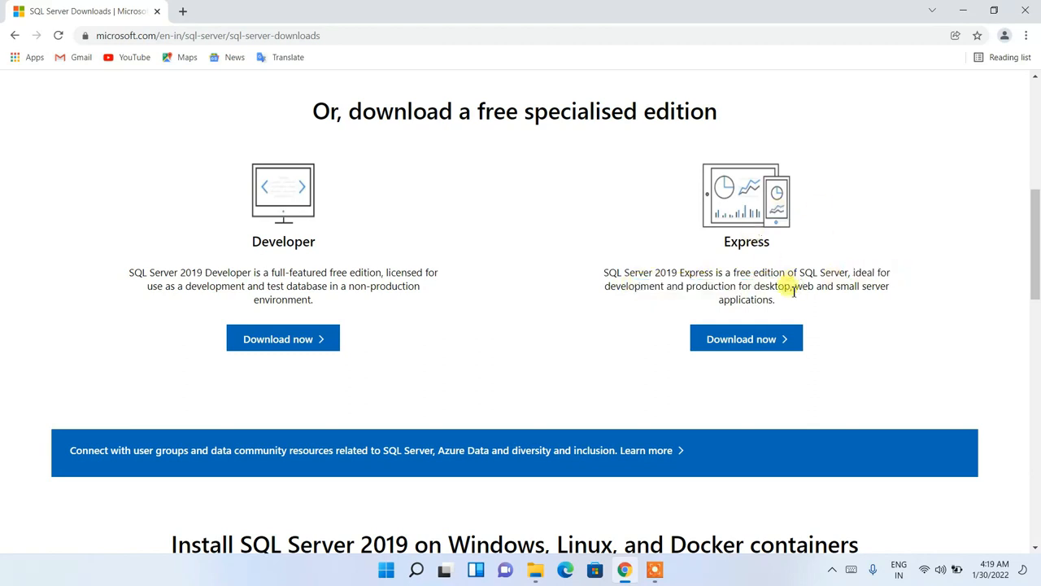
Download the SQL Server 2019 Express installer, view it in the downloads list, and minimize the browser.
left_click(742, 342)
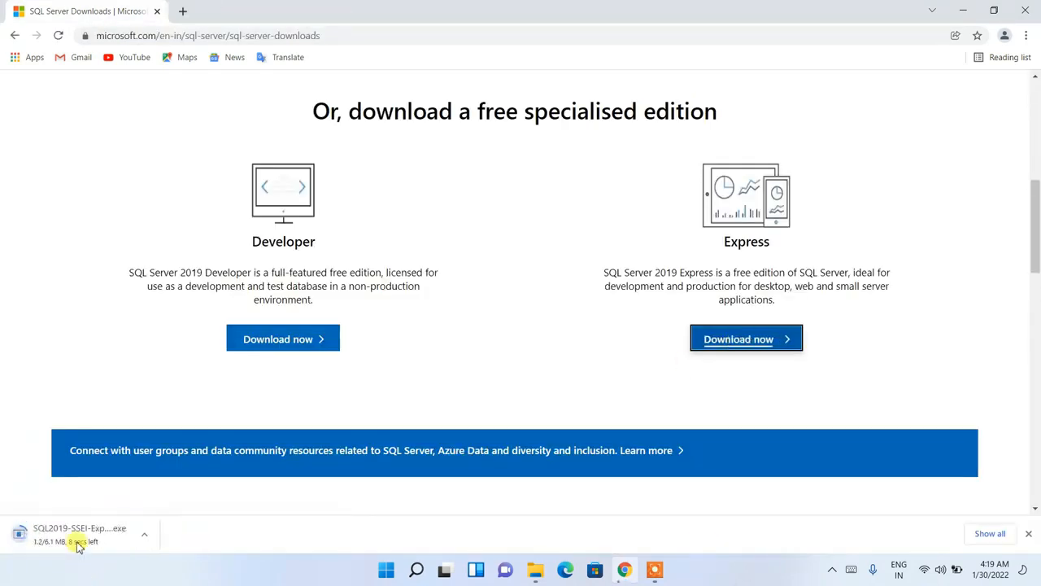
left_click(987, 534)
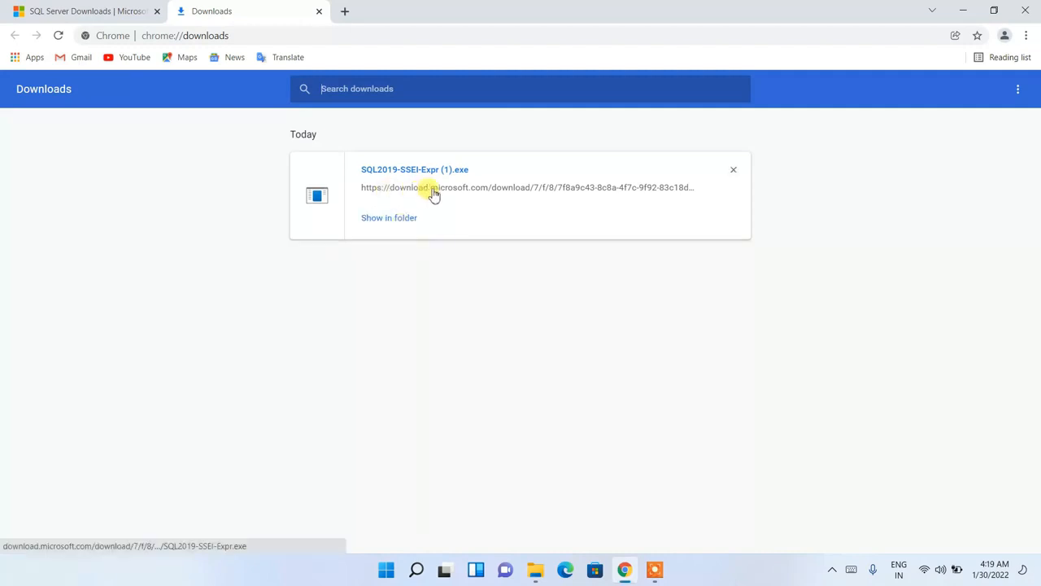
left_click(973, 13)
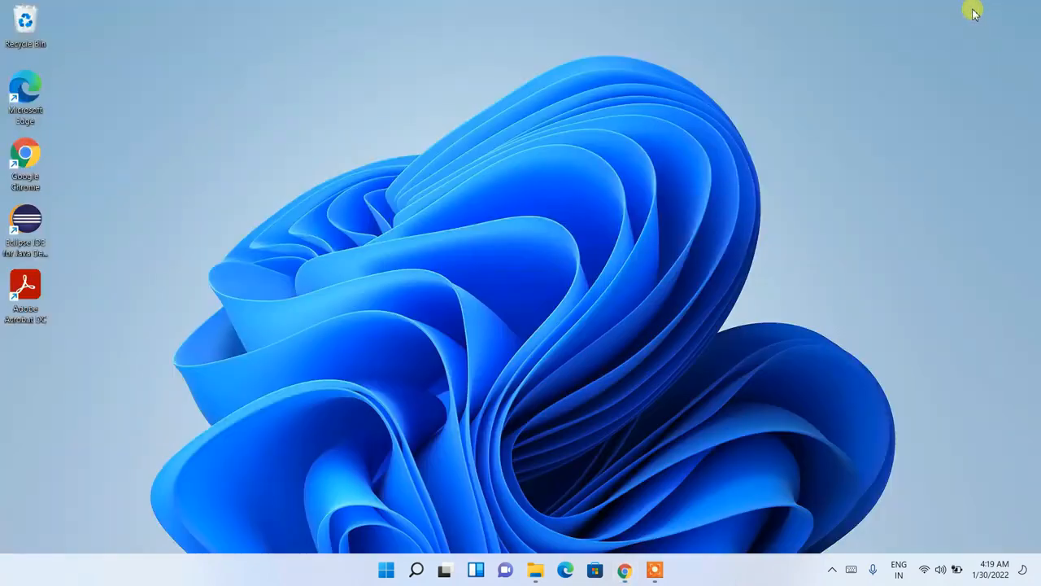
Run SQL2019-SSEI-Expr.exe from the Software folder in Downloads and choose the Basic installation type.
left_click(535, 570)
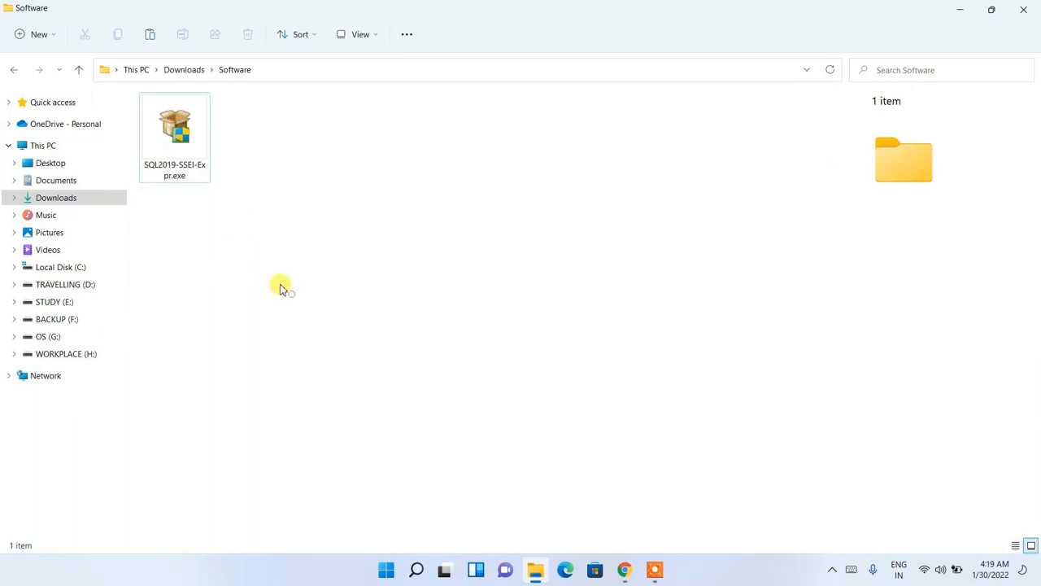
left_click(176, 137)
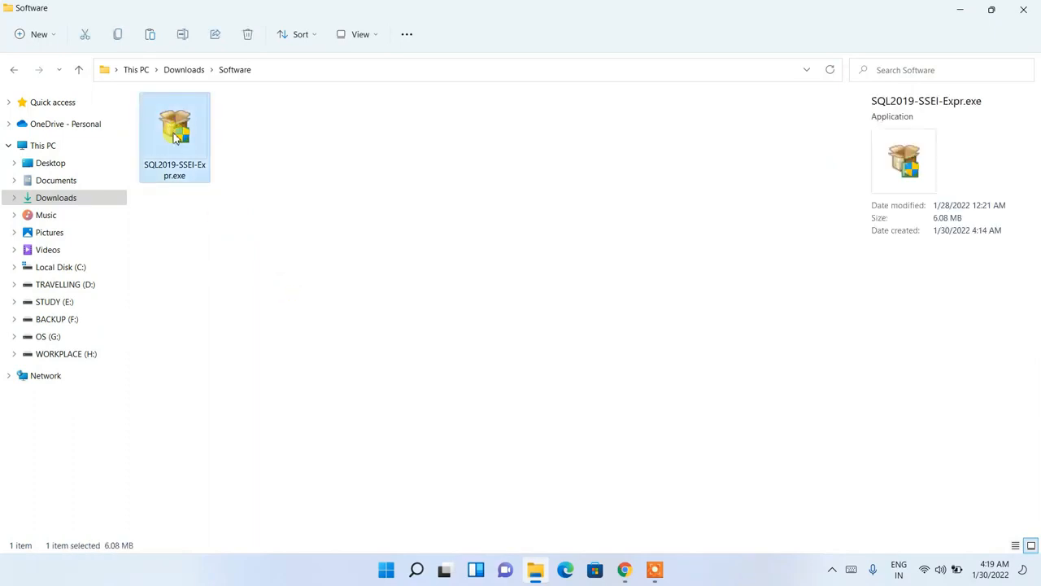
double_click(176, 136)
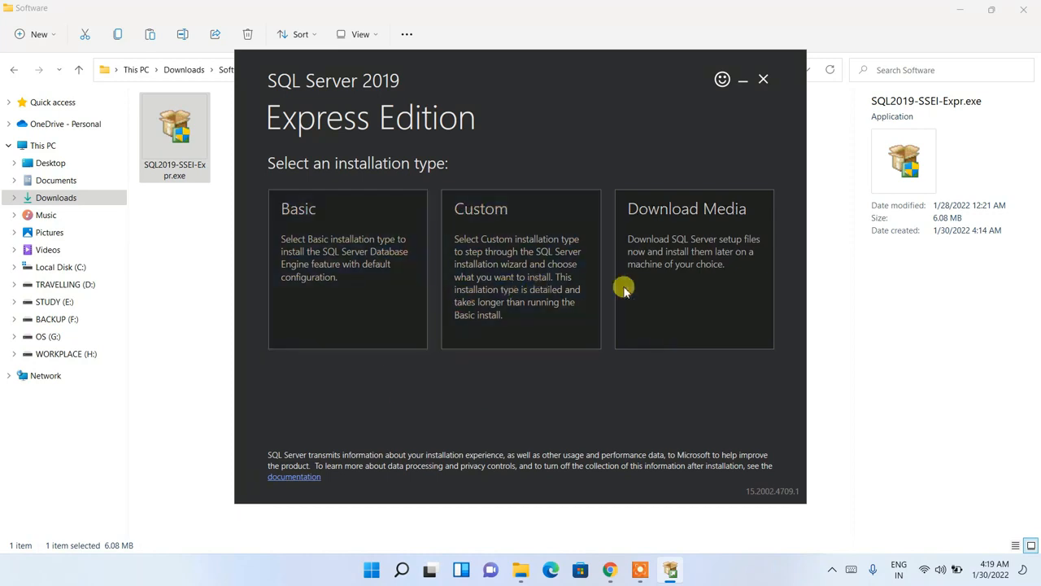
left_click(383, 300)
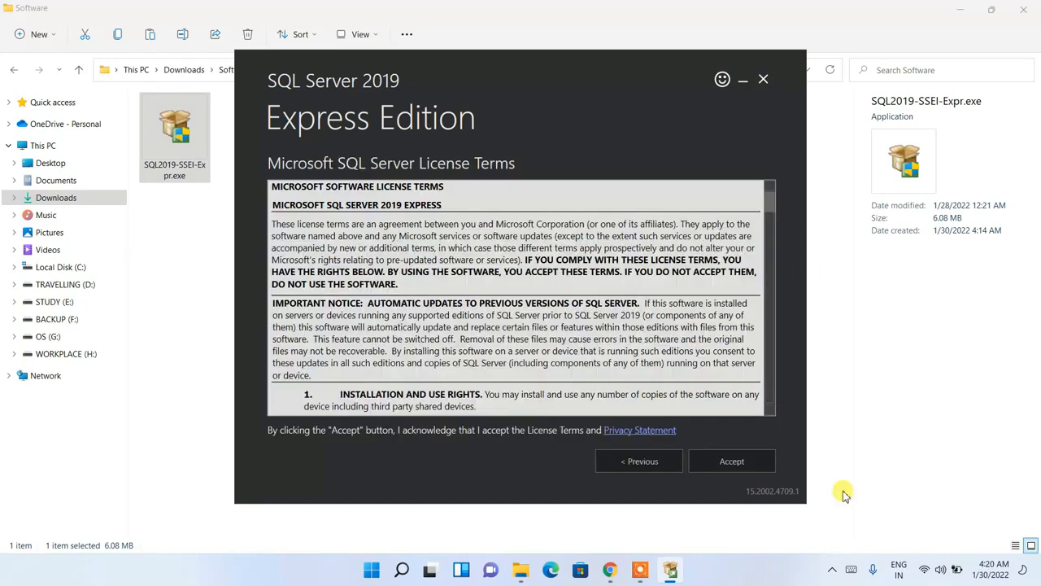
Review and accept the SQL Server 2019 Express license terms, minimizing the File Explorer window behind the installer.
scroll(504, 251, "down", 10)
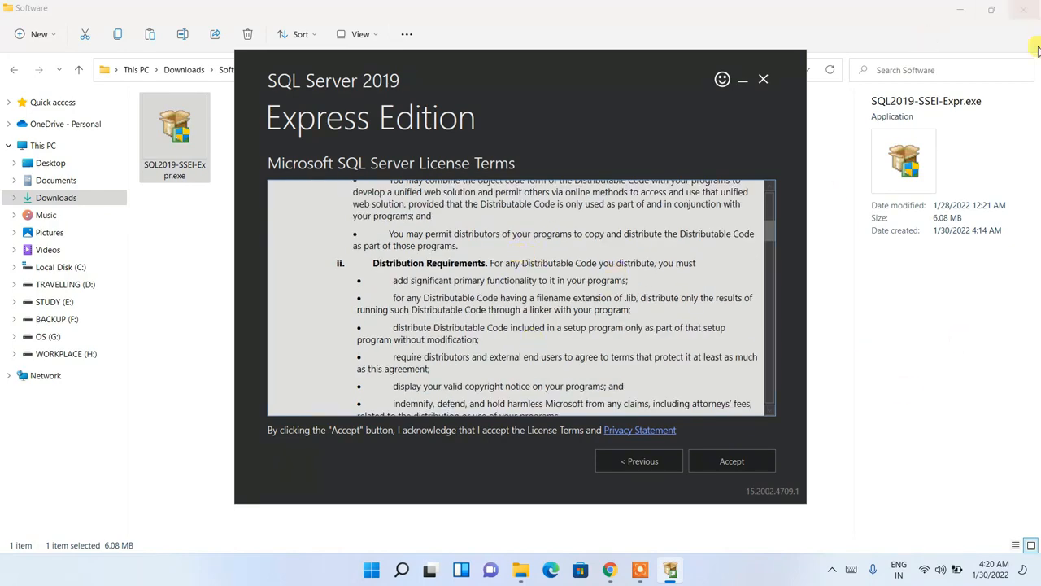
left_click(961, 8)
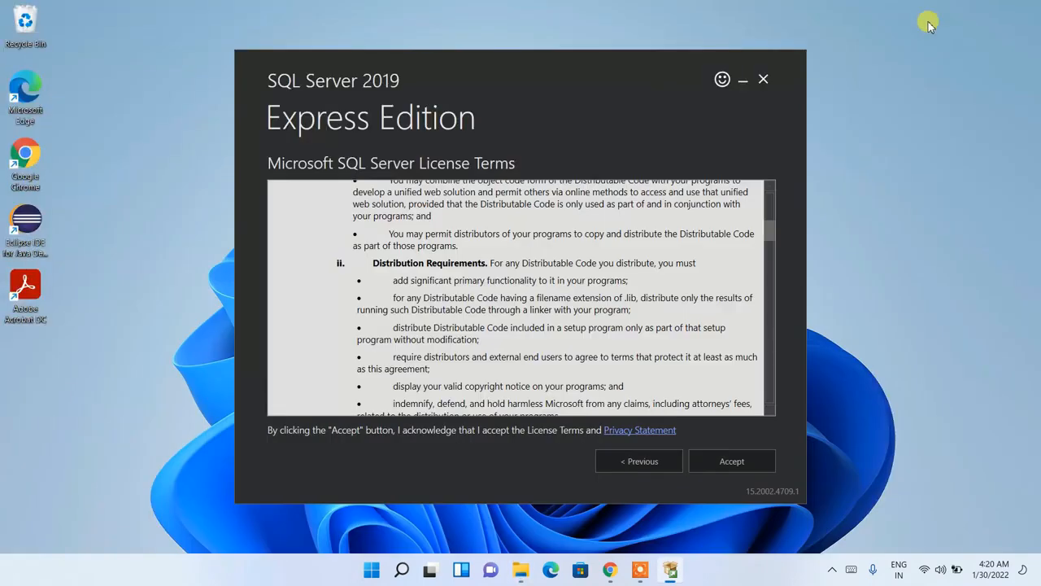
scroll(629, 329, "up", 5)
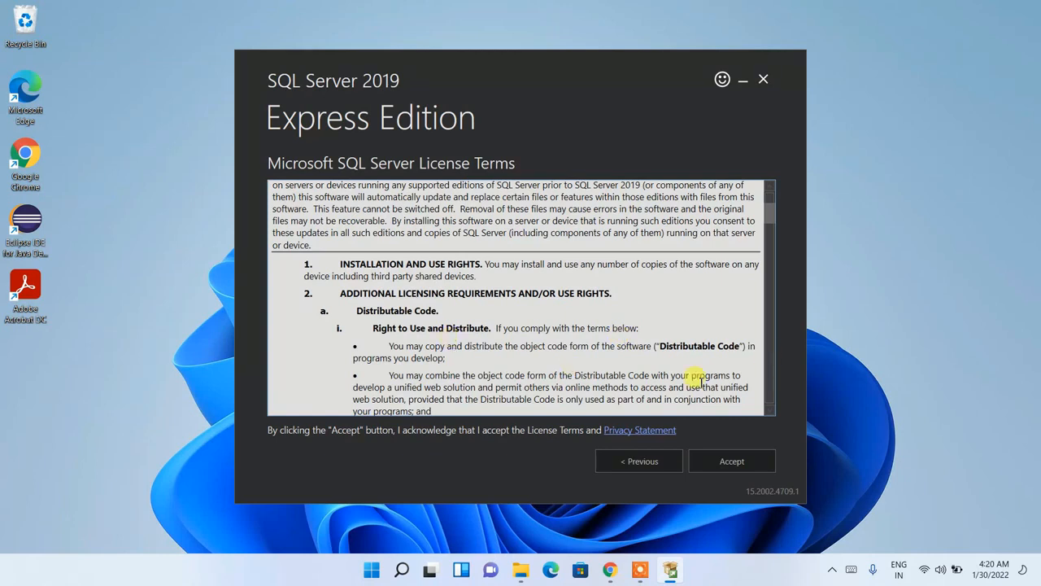
left_click(729, 462)
Check the install location and download size, then install SQL Server in C:\Program Files\Microsoft SQL Server.
left_click(418, 205)
left_click_drag(292, 211, 249, 209)
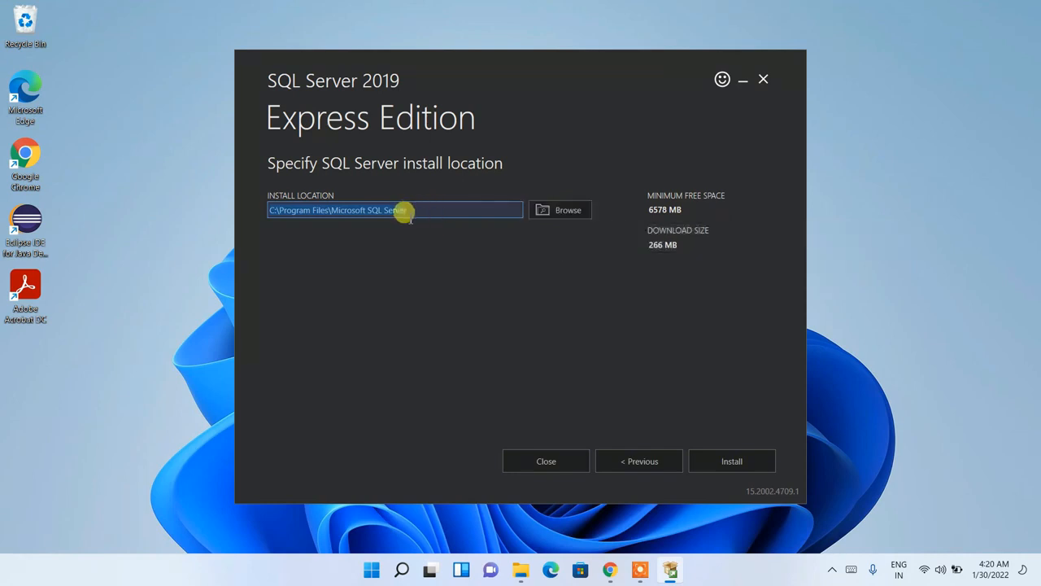
left_click(651, 244)
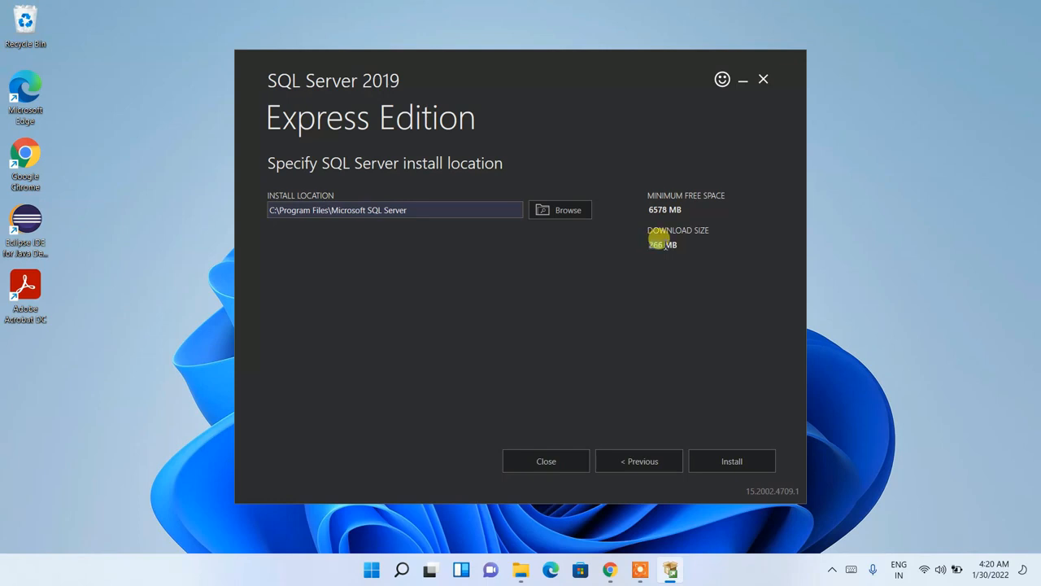
left_click_drag(671, 246, 681, 246)
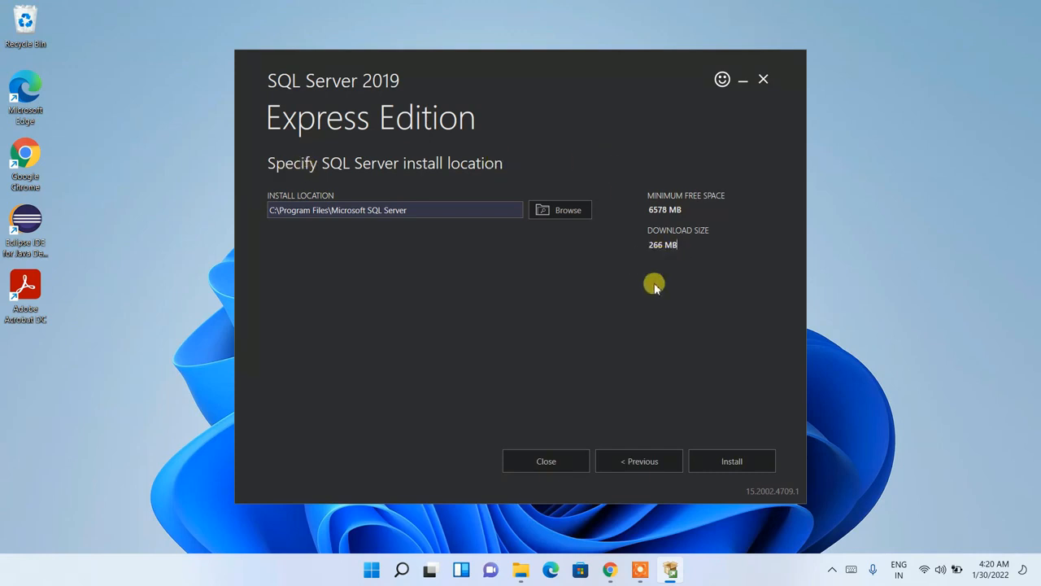
left_click(520, 569)
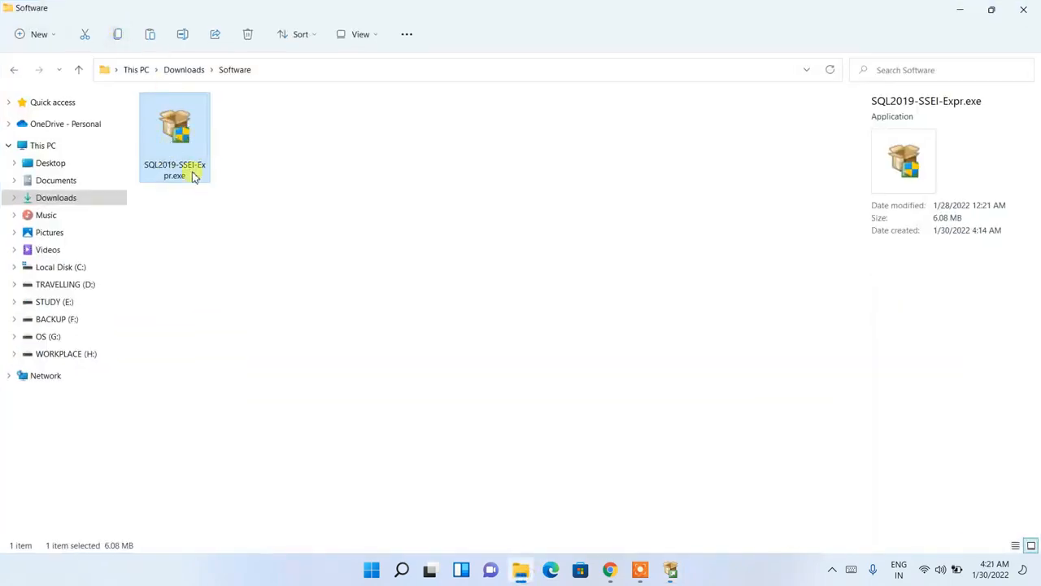
left_click(960, 9)
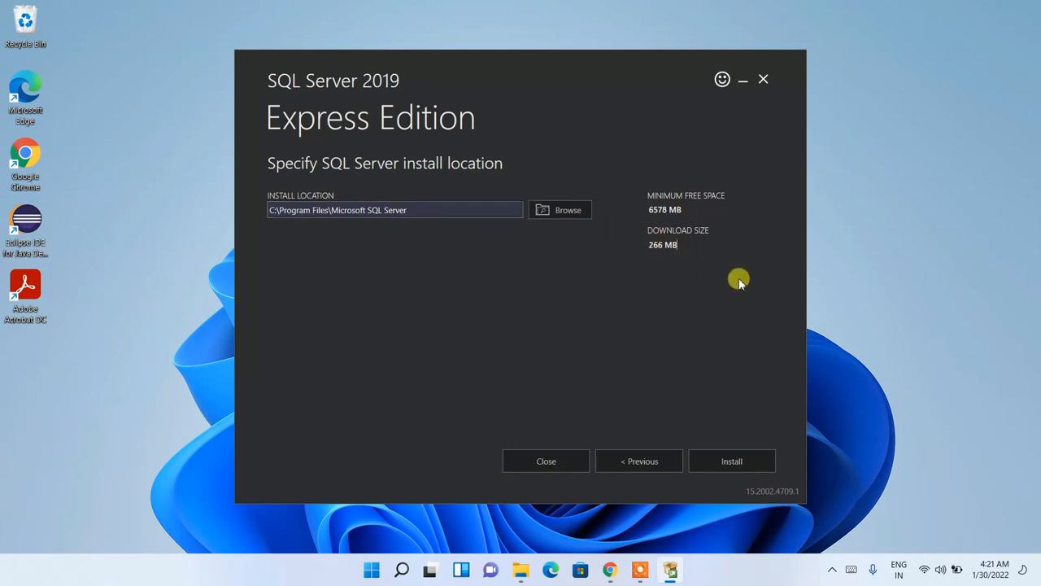
left_click(735, 461)
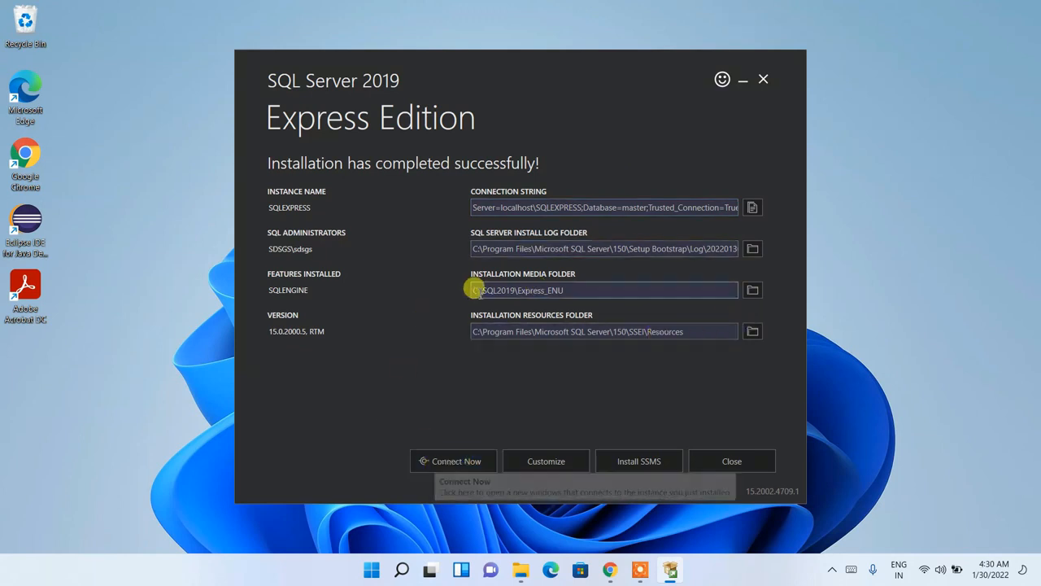
Connect to the newly installed SQLEXPRESS instance, check its version output in SQLCMD, and return to the installer.
left_click(444, 461)
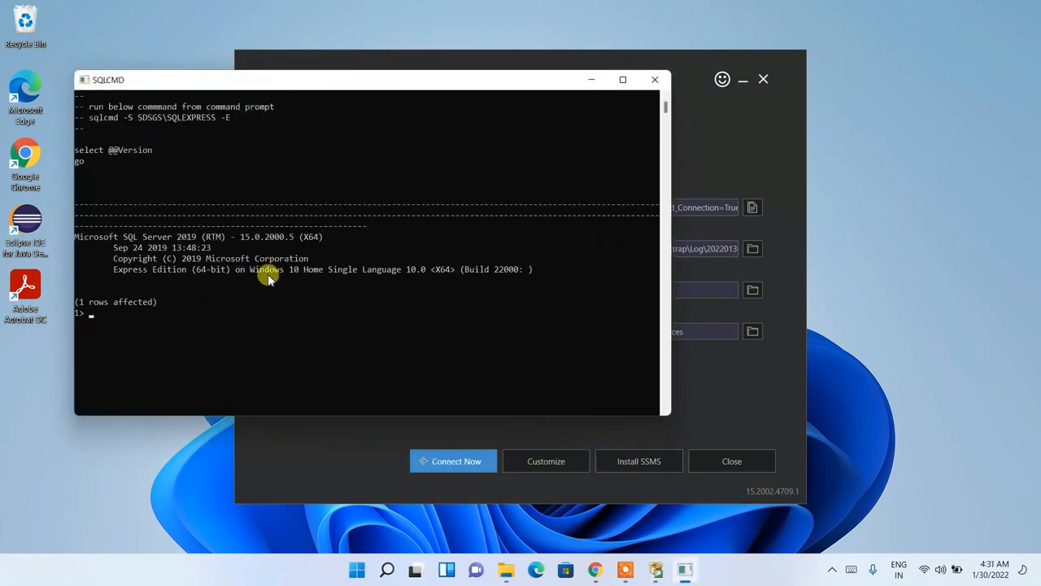
left_click_drag(79, 236, 226, 237)
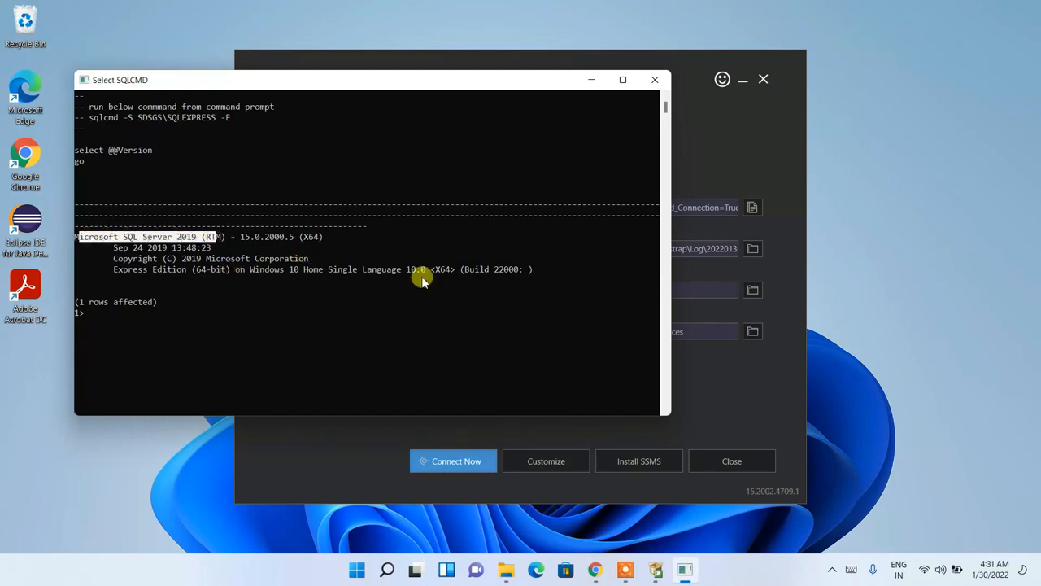
left_click(732, 393)
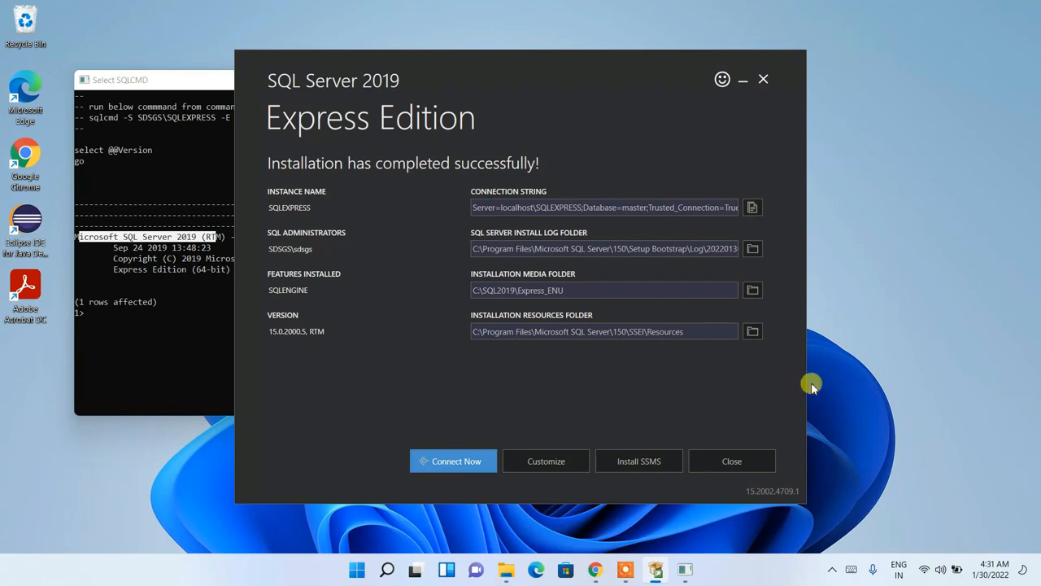
Open the SQL Server Management Studio download page from the installer and go to its Download SSMS section.
left_click(639, 462)
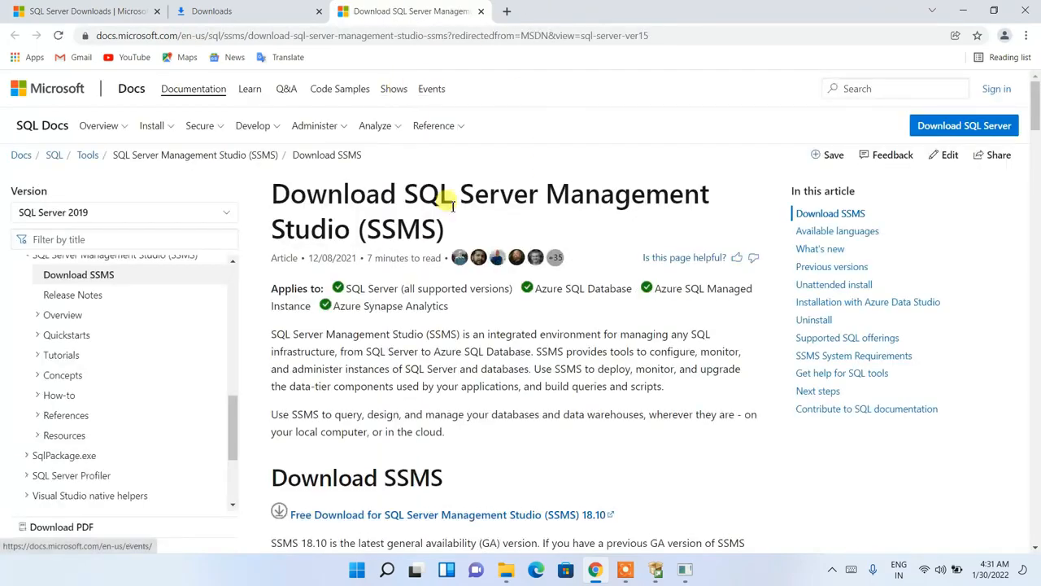
left_click_drag(272, 193, 510, 238)
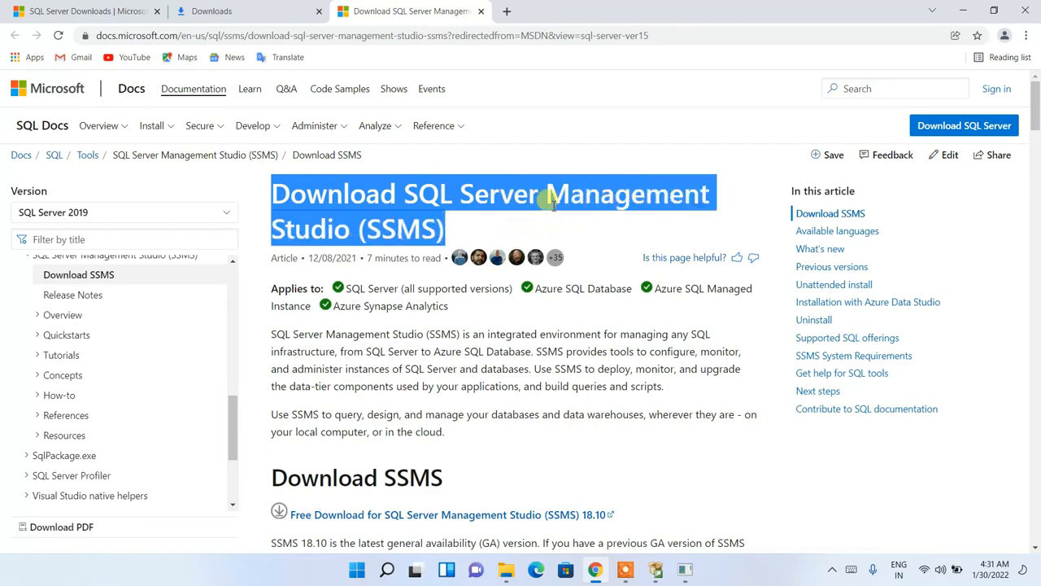
scroll(550, 201, "down", 3)
scroll(550, 202, "down", 1)
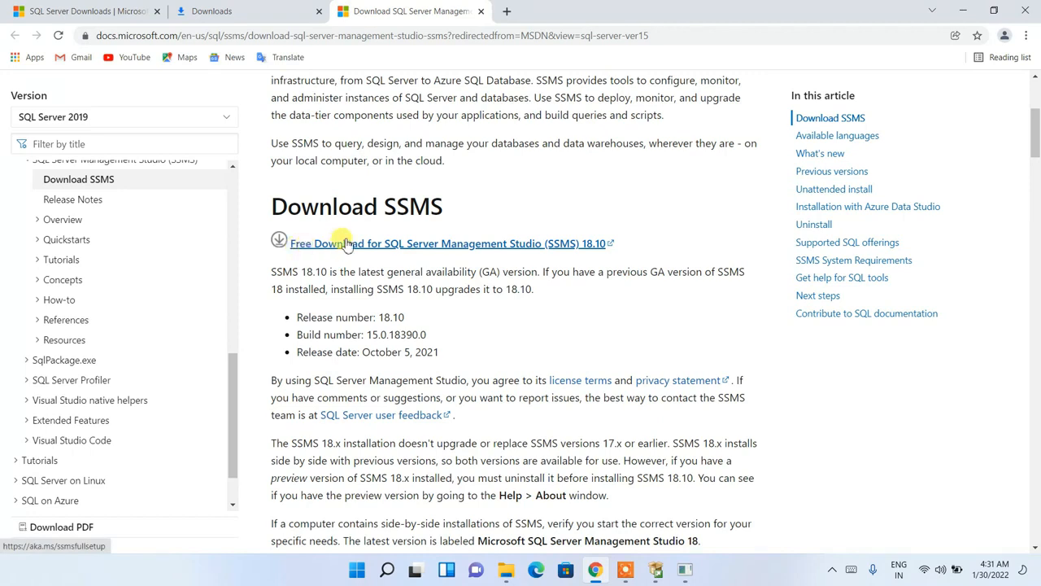
Start the free download of SQL Server Management Studio (SSMS) 18.10 and pause it in the downloads list.
left_click(536, 246)
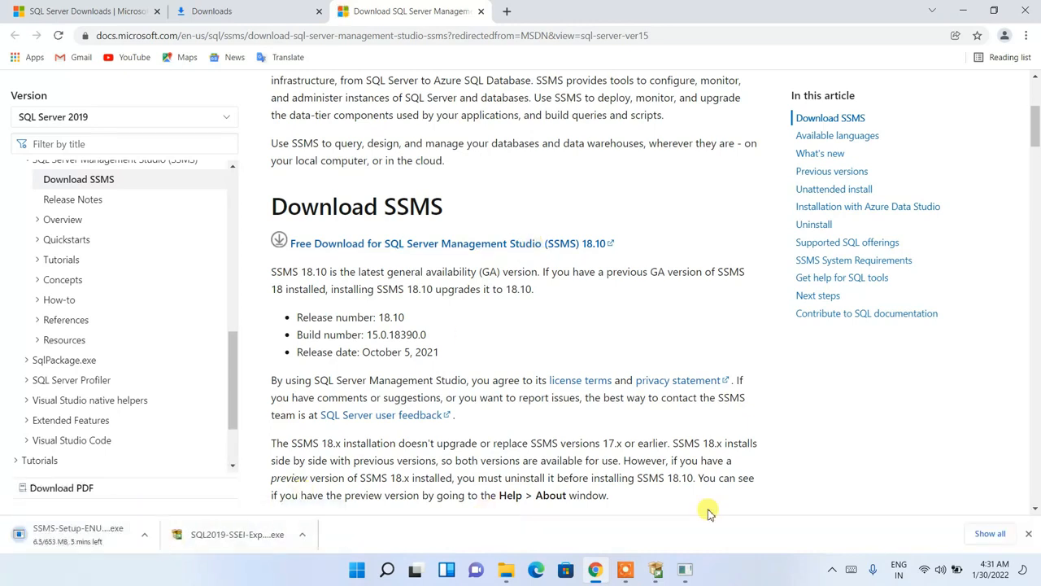
left_click(994, 534)
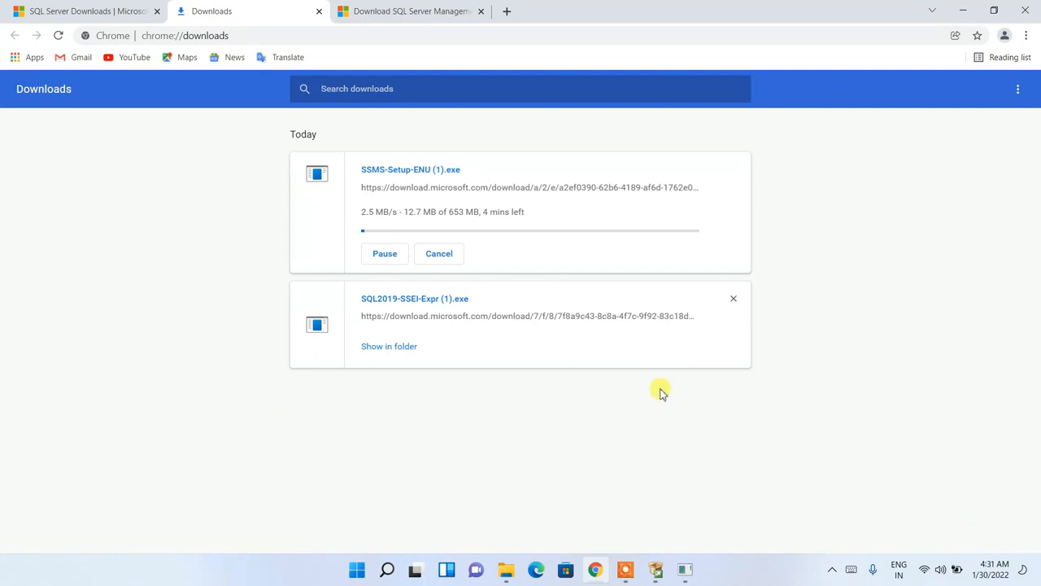
left_click(397, 254)
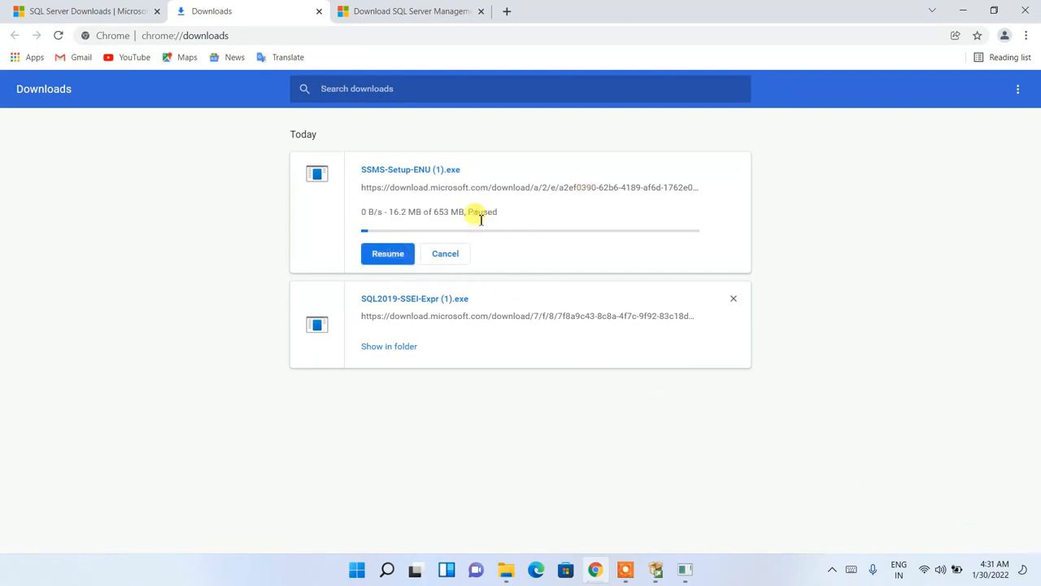
Cancel the paused SSMS download and run the existing SSMS-Setup-ENU.exe from the Downloads\Software folder, clearing the other windows.
left_click(446, 254)
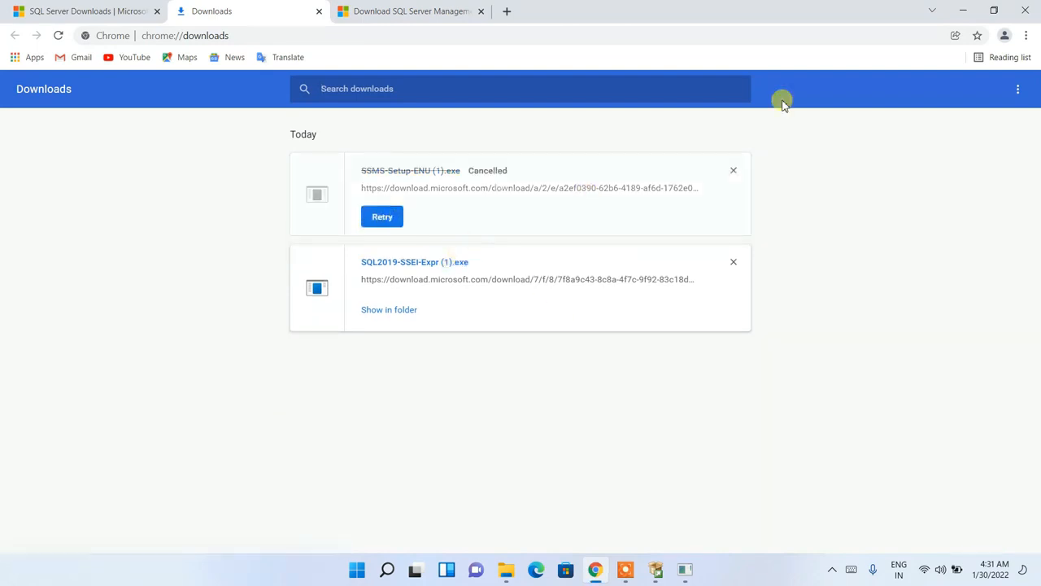
left_click(965, 10)
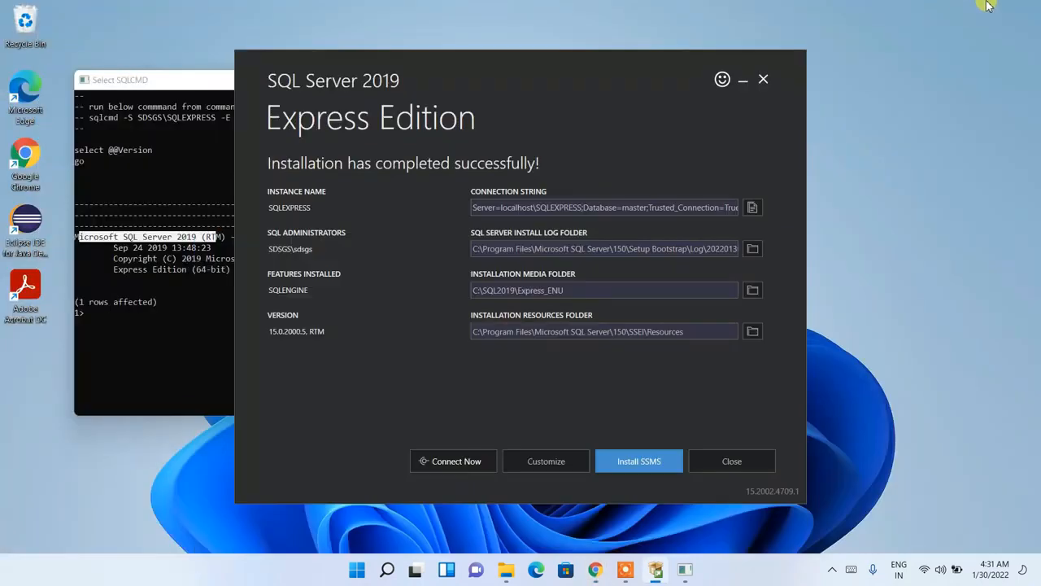
left_click(506, 571)
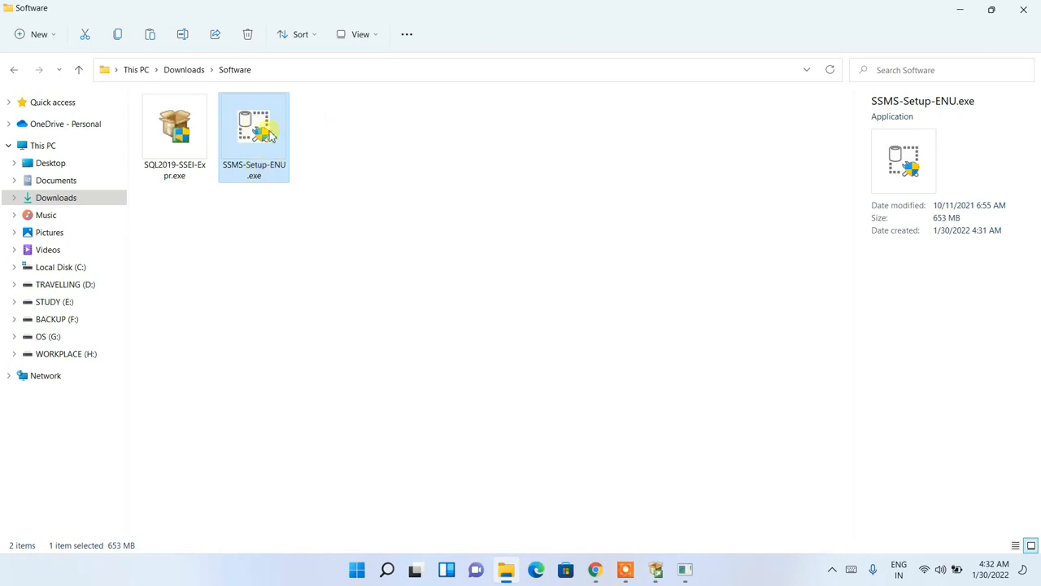
double_click(260, 134)
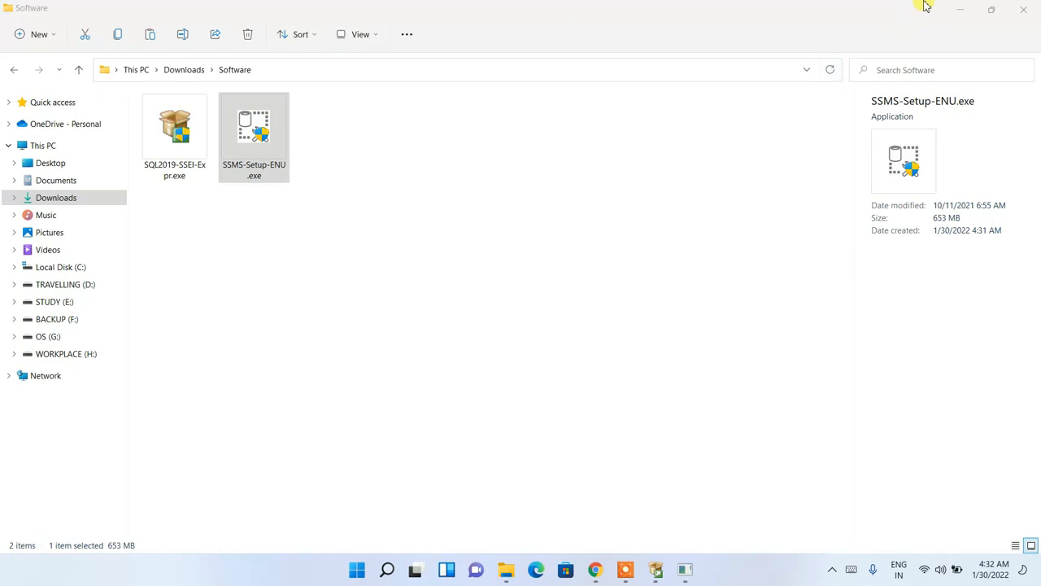
left_click(964, 12)
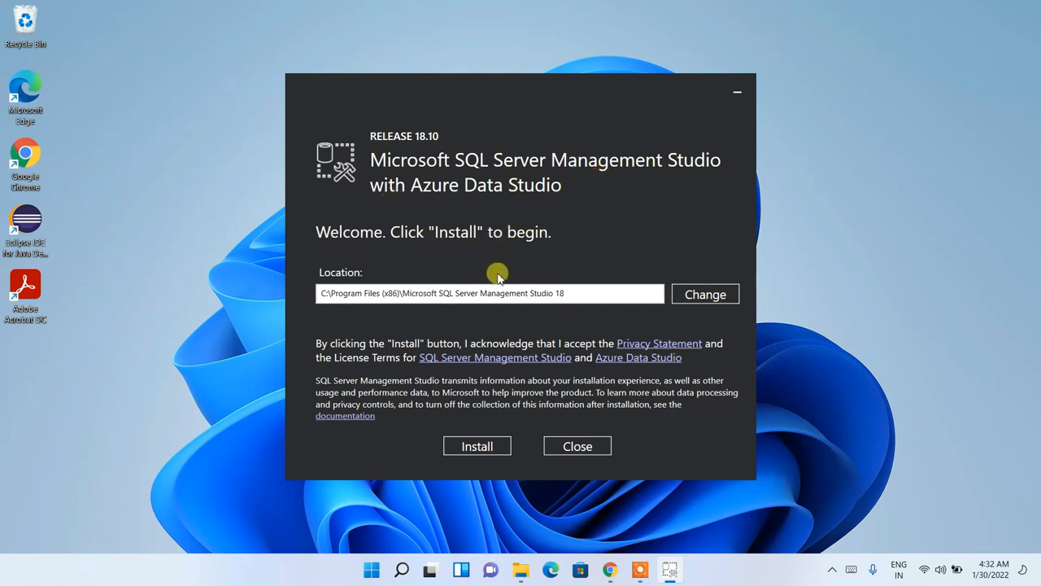
Check the install location and install SSMS 18.10 in C:\Program Files (x86)\Microsoft SQL Server Management Studio 18.
left_click_drag(597, 297, 305, 295)
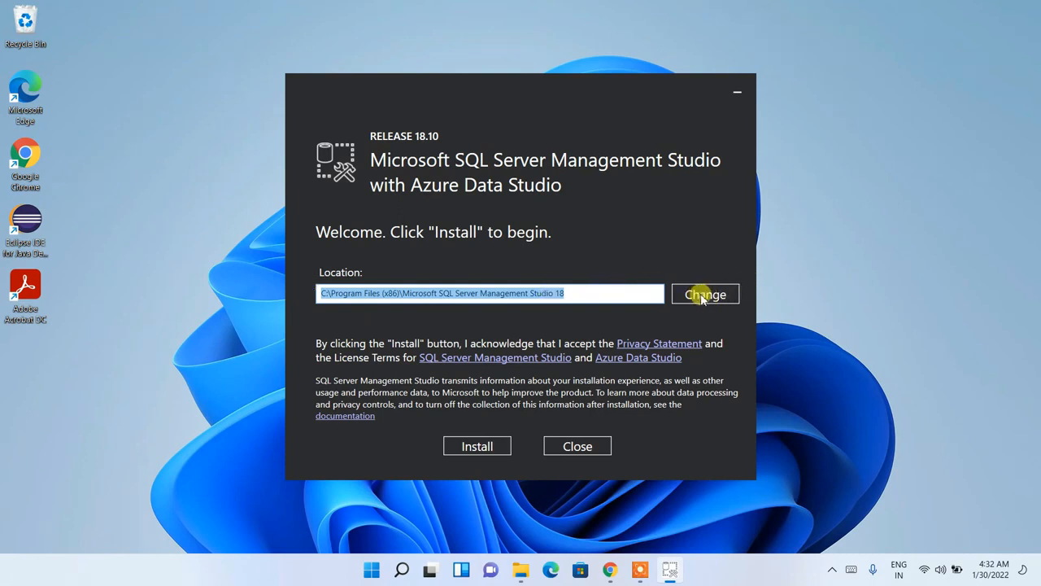
left_click(572, 293)
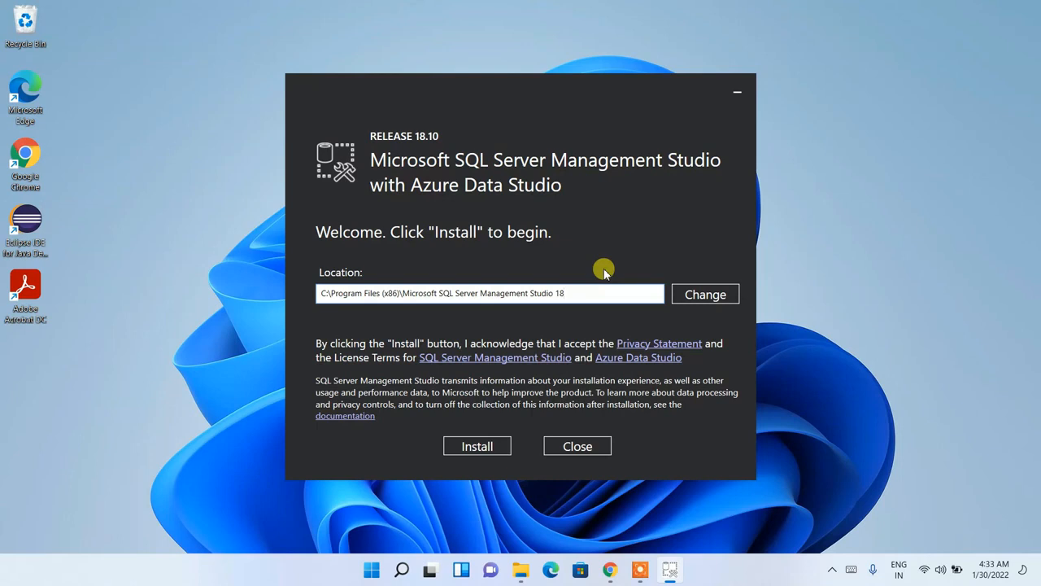
left_click(477, 447)
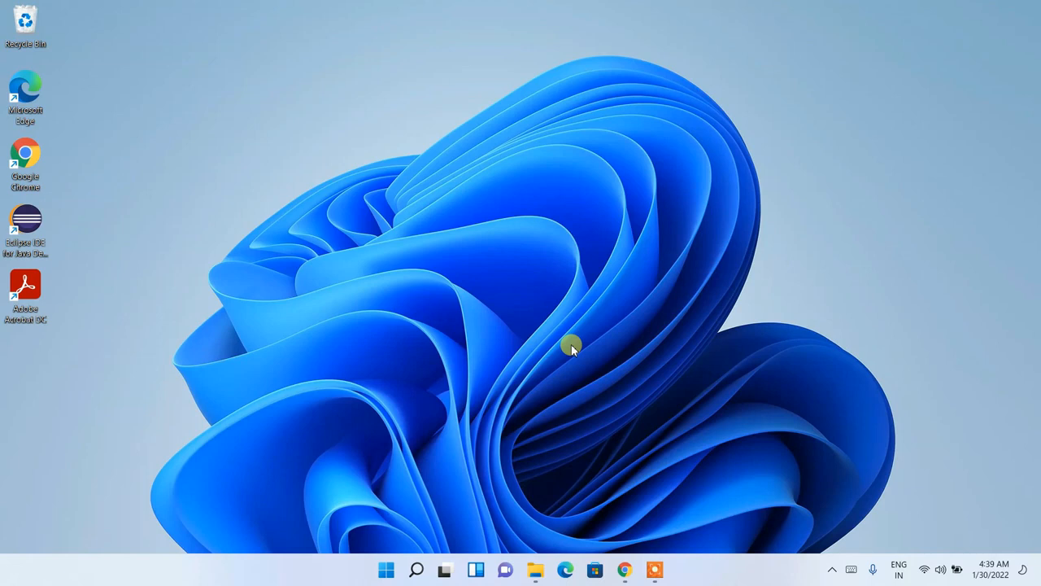
Search Windows for ssms and launch Microsoft SQL Server Management Studio 18.
left_click(416, 569)
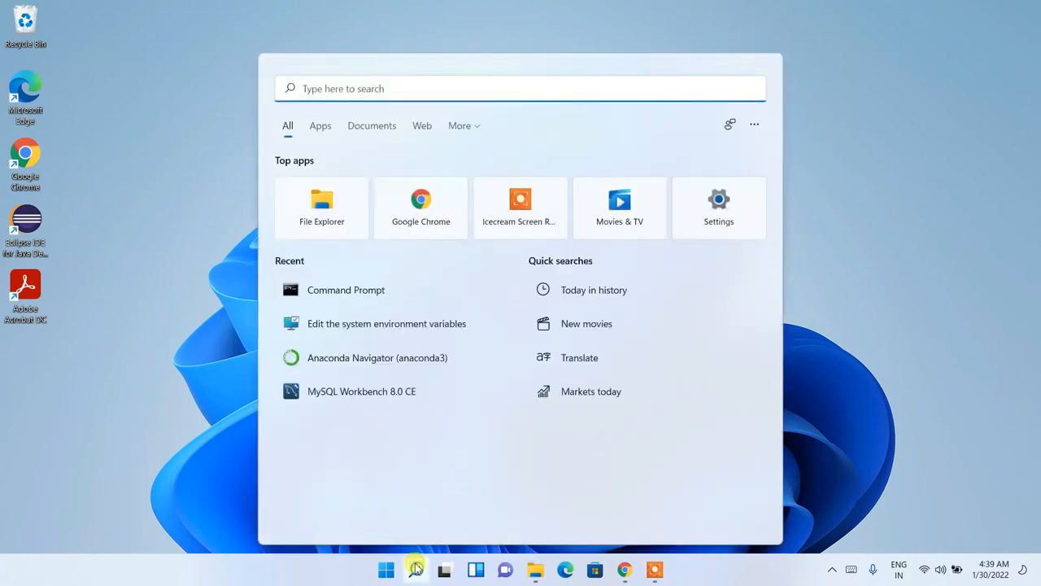
type("ssms")
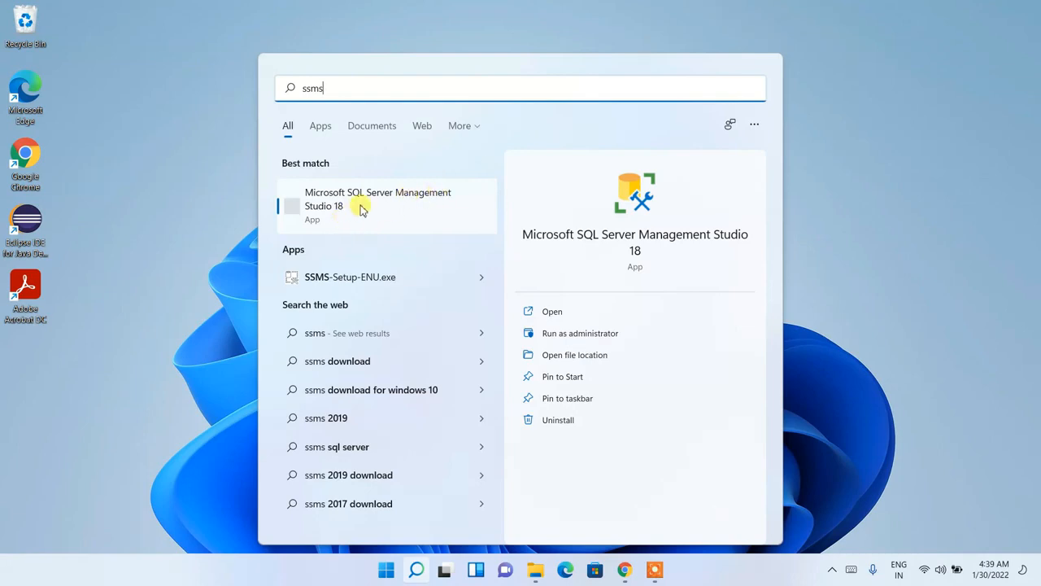
left_click(362, 210)
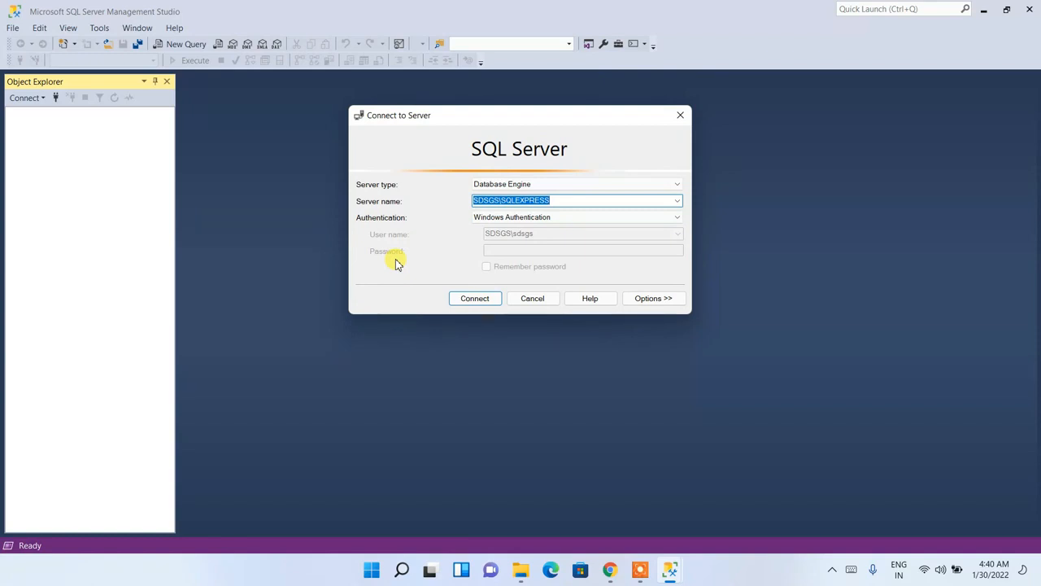
Connect to the SQLEXPRESS Database Engine with Windows Authentication and expand its Databases and System Databases folders.
left_click(572, 199)
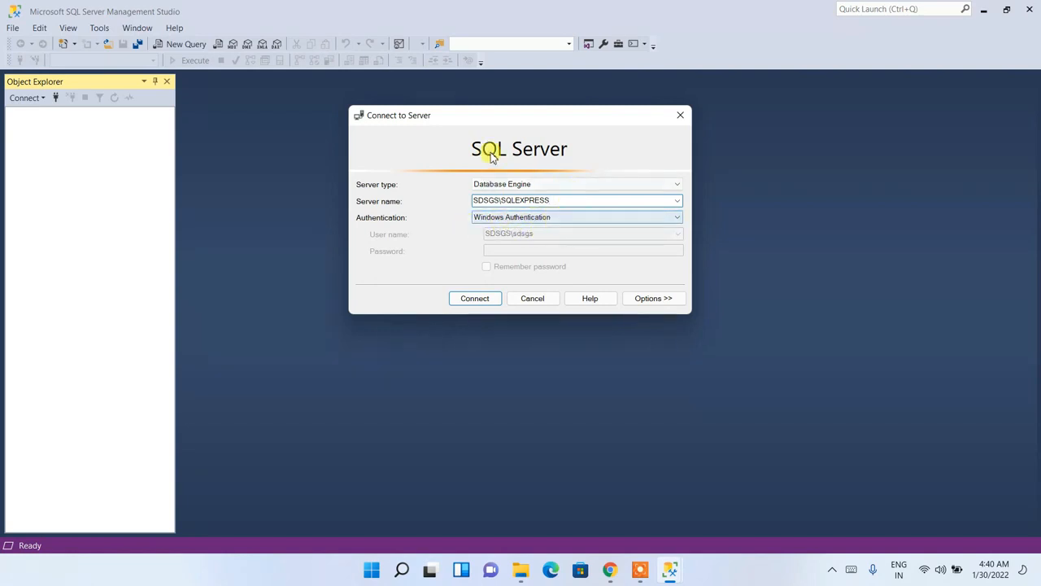
left_click(472, 299)
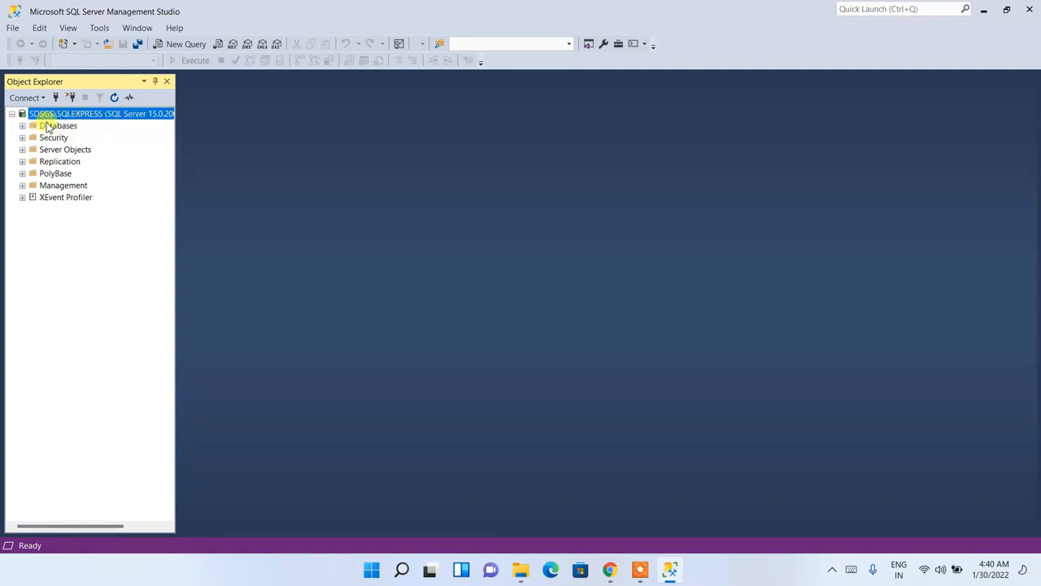
left_click(22, 128)
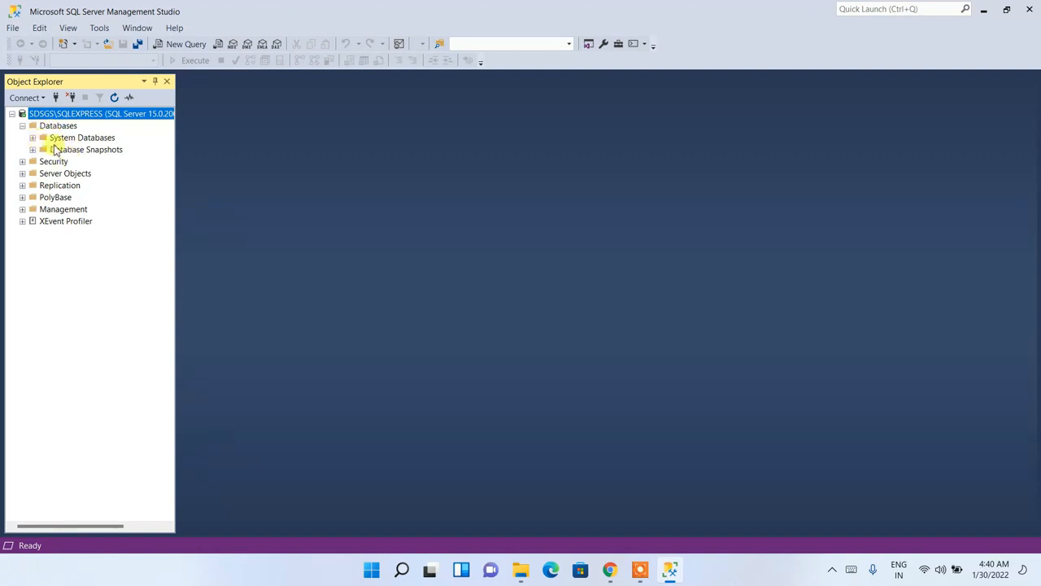
left_click(33, 139)
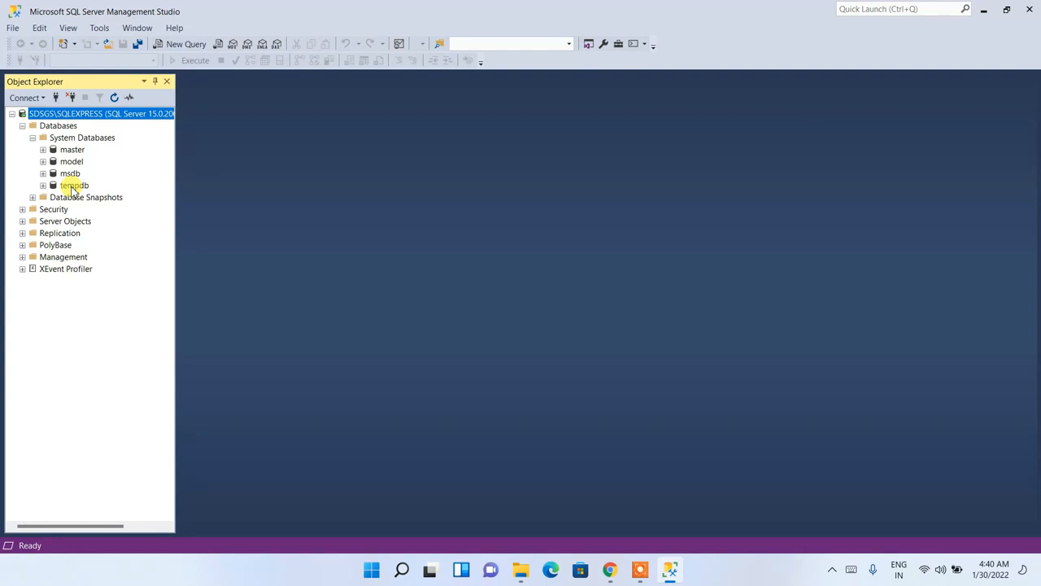
Write "create database empl_details;" in a new query, execute the statement and check its completion message.
left_click(181, 46)
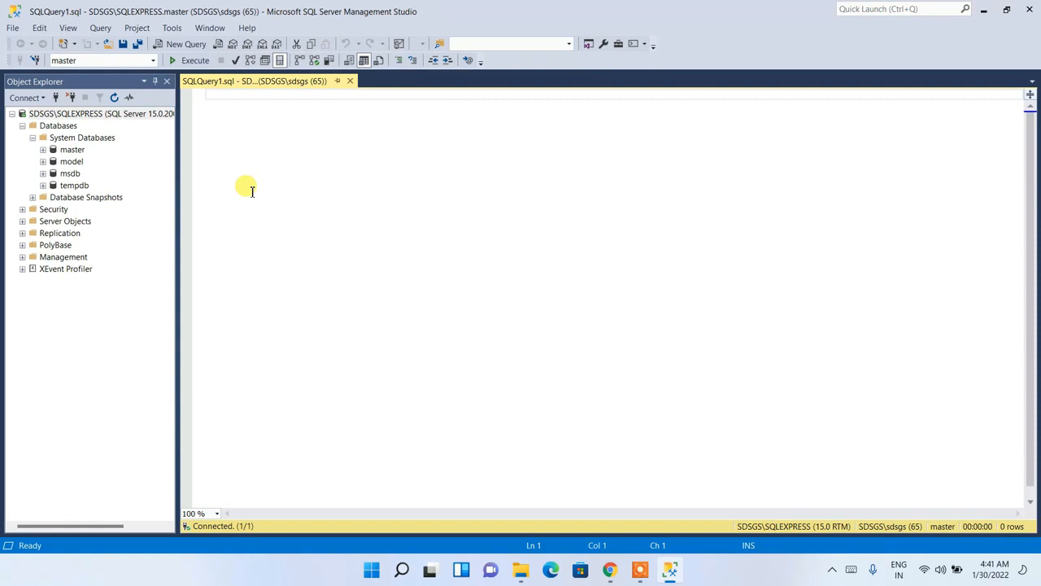
type("create")
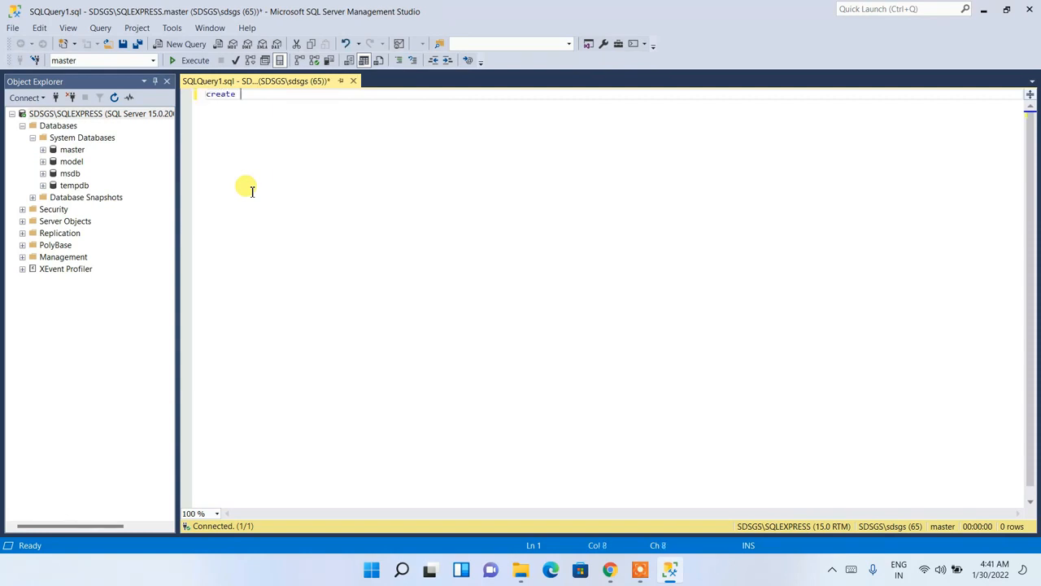
type(" database empl_details;")
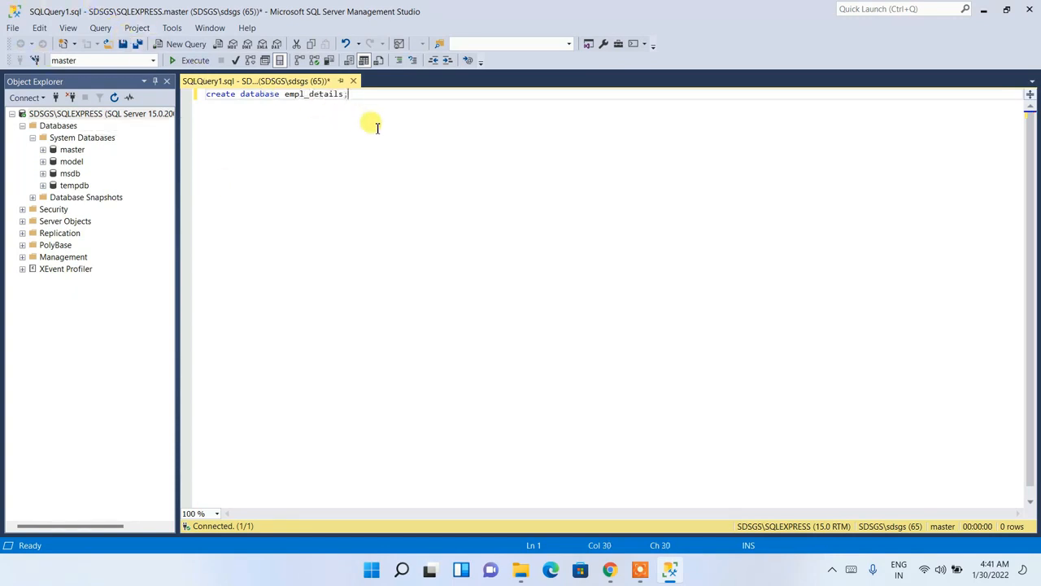
left_click_drag(378, 101, 160, 100)
left_click(192, 61)
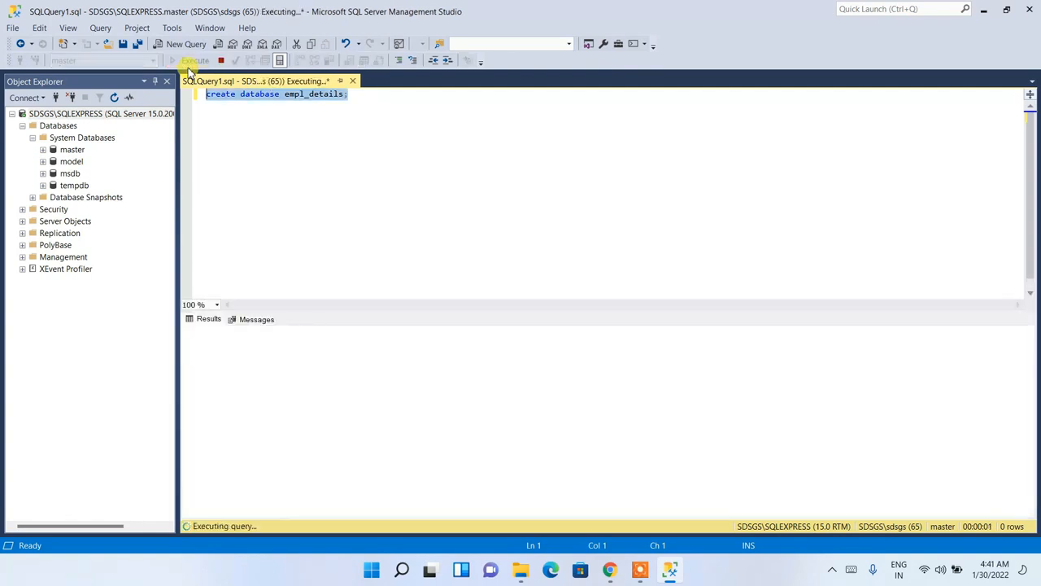
left_click_drag(198, 331, 343, 331)
left_click(344, 329)
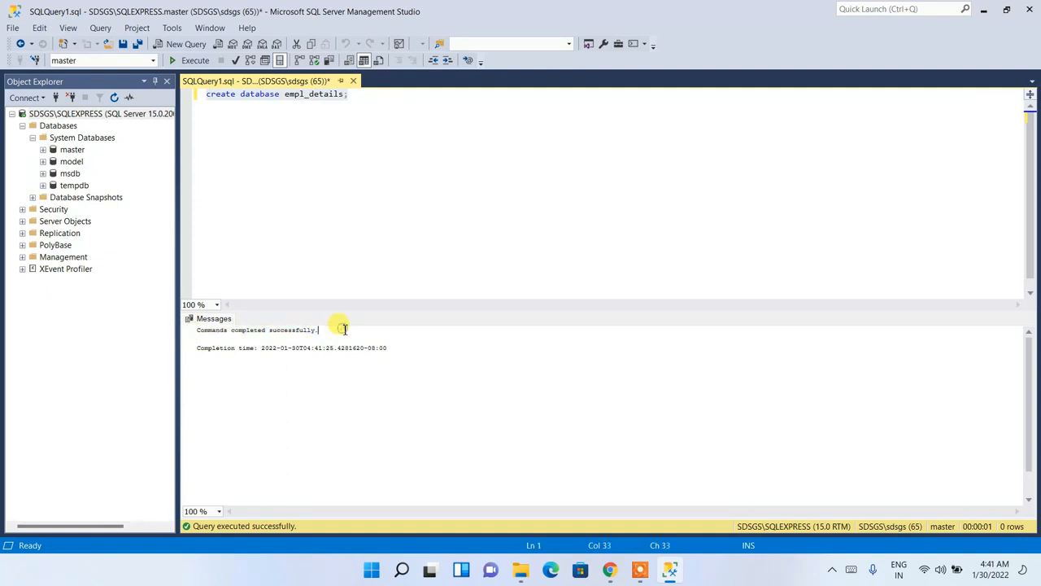
Set the query text zoom to 200 % and add a "create table emp" statement with empty parentheses below the database statement.
left_click(216, 304)
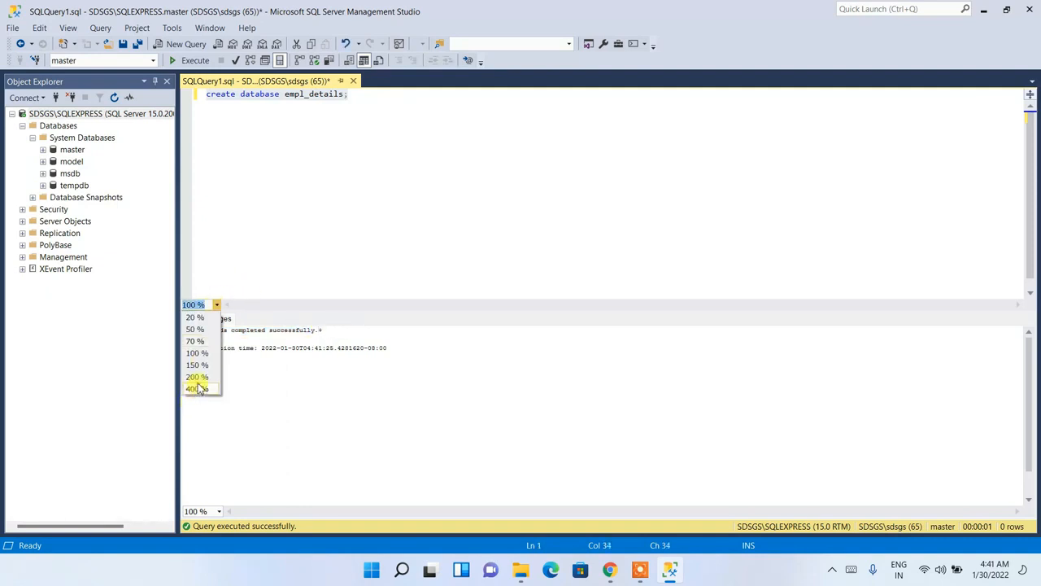
left_click(198, 376)
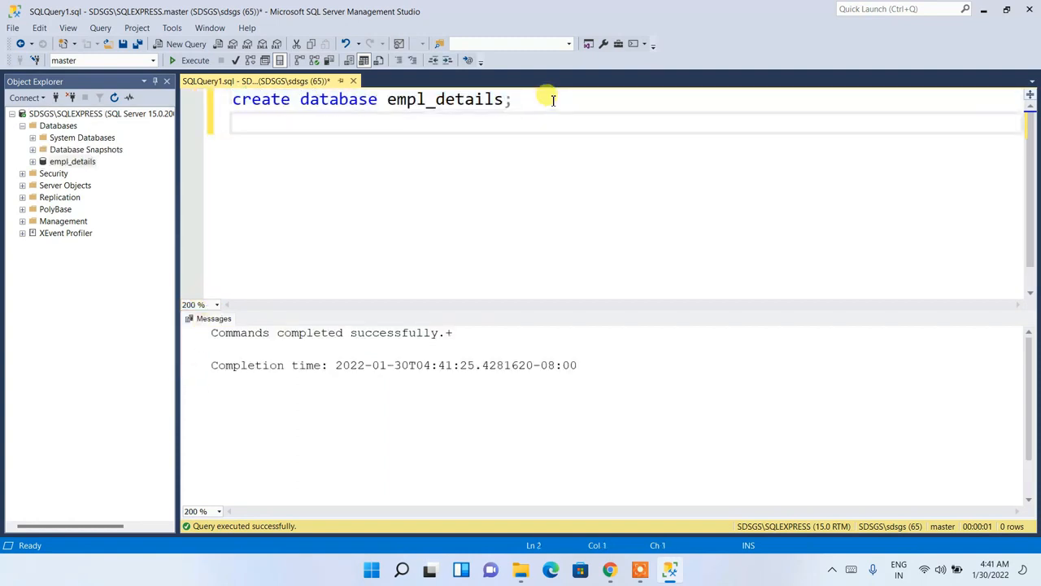
key("Return")
type("create")
type("t")
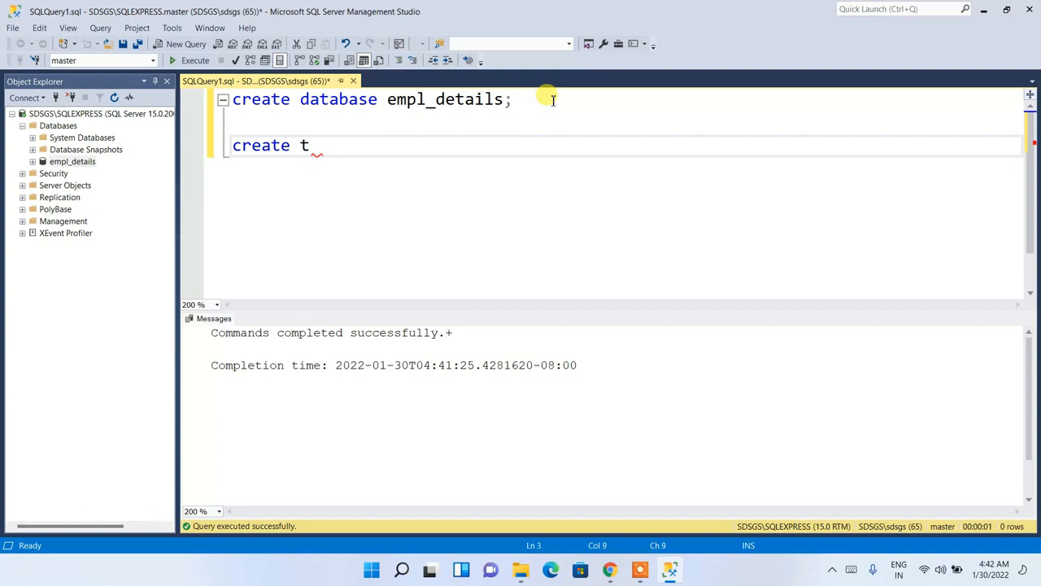
type("able emp")
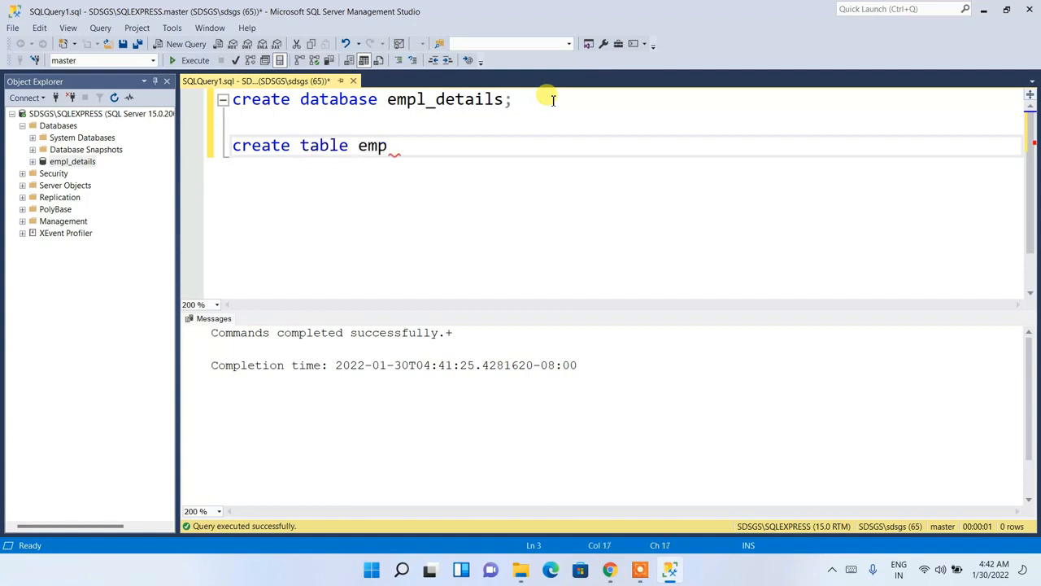
type("(")
key("Return")
key("Return")
type(")")
key("Up")
key("Return")
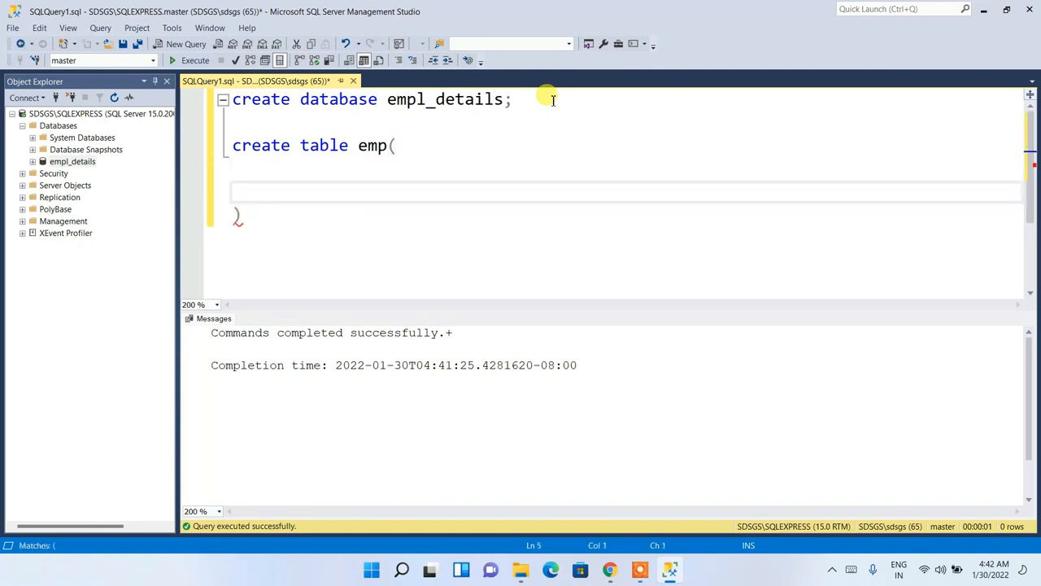
Define the emp table's first column as "emp_id int," inside the parentheses and start a line below it.
key("Up")
type("emp")
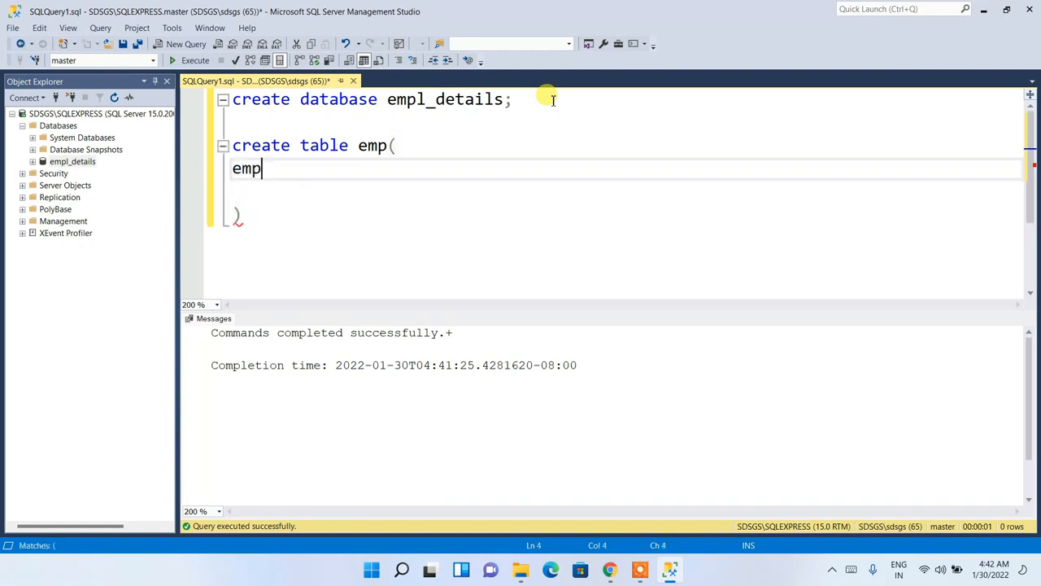
type("_id int,")
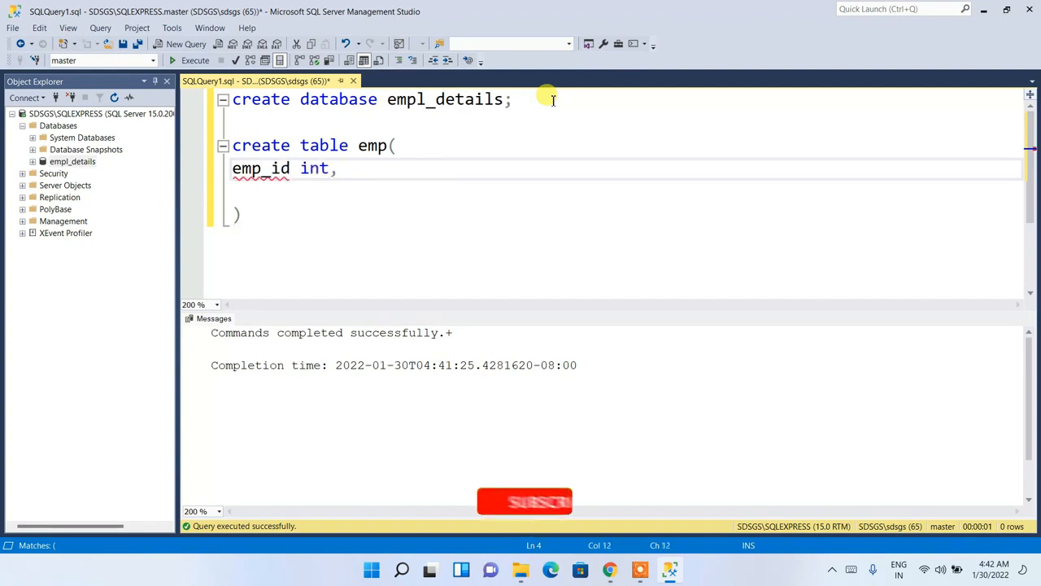
key("Return")
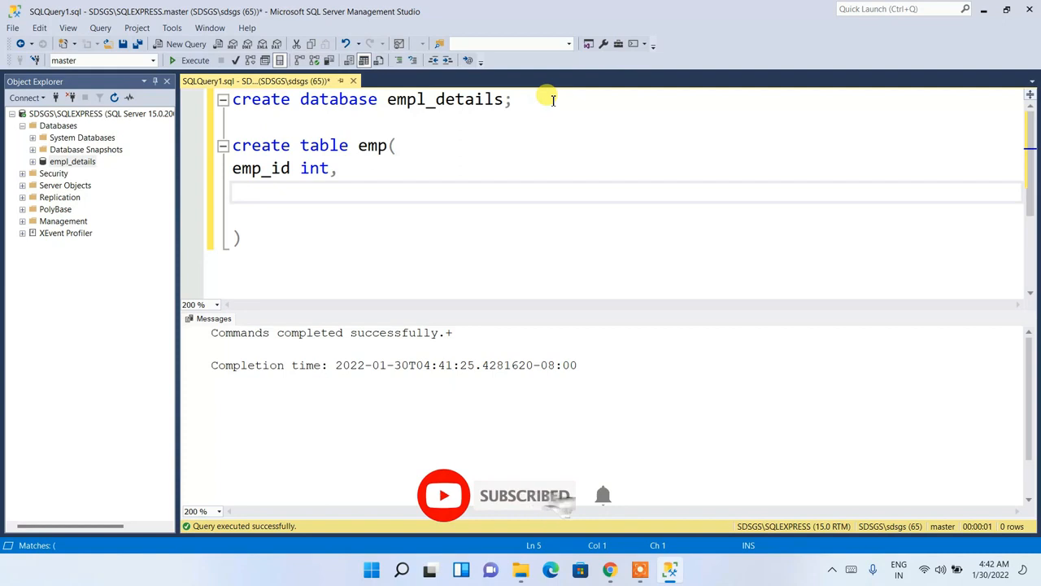
type("lastnam")
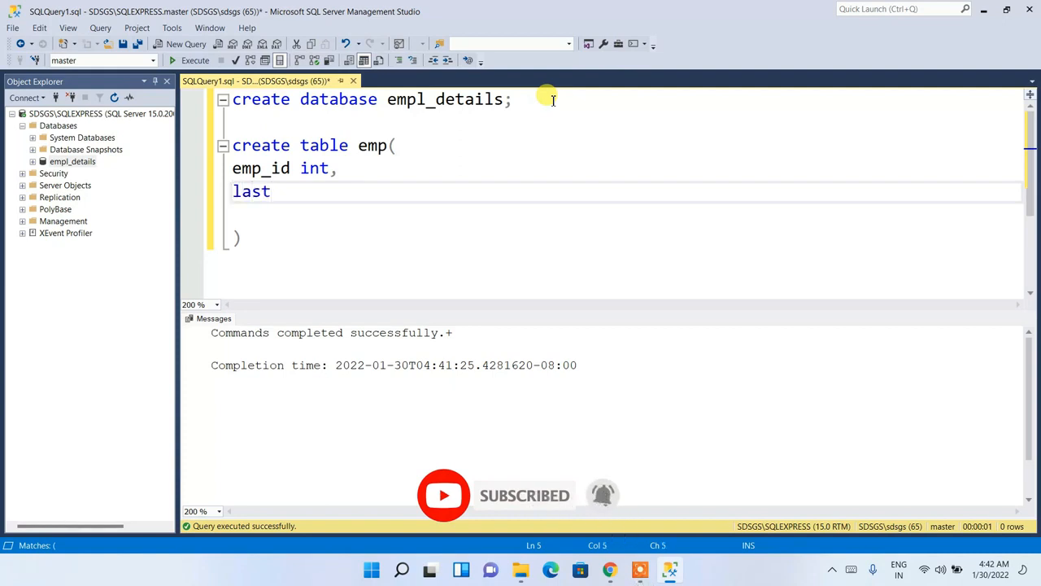
key("BackSpace")
key("BackSpace")
key("BackSpace")
key("BackSpace")
key("BackSpace")
key("BackSpace")
key("BackSpace")
Define the second column as "name varchar(50)" and end the create table statement with a semicolon.
type("name")
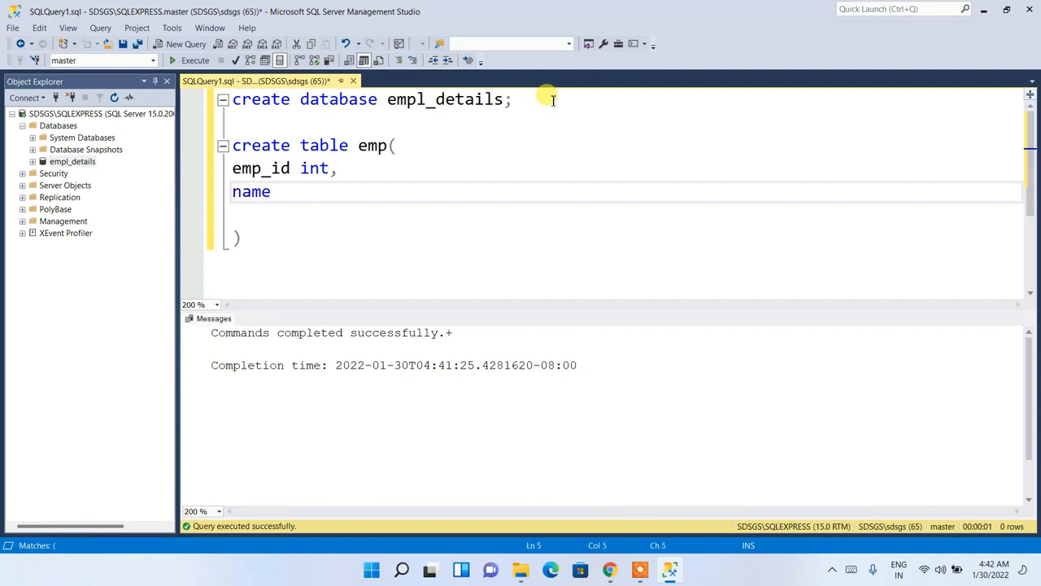
type(" varchar()")
key("Left")
type("50")
key("End")
key("Down")
key("Down")
type(";")
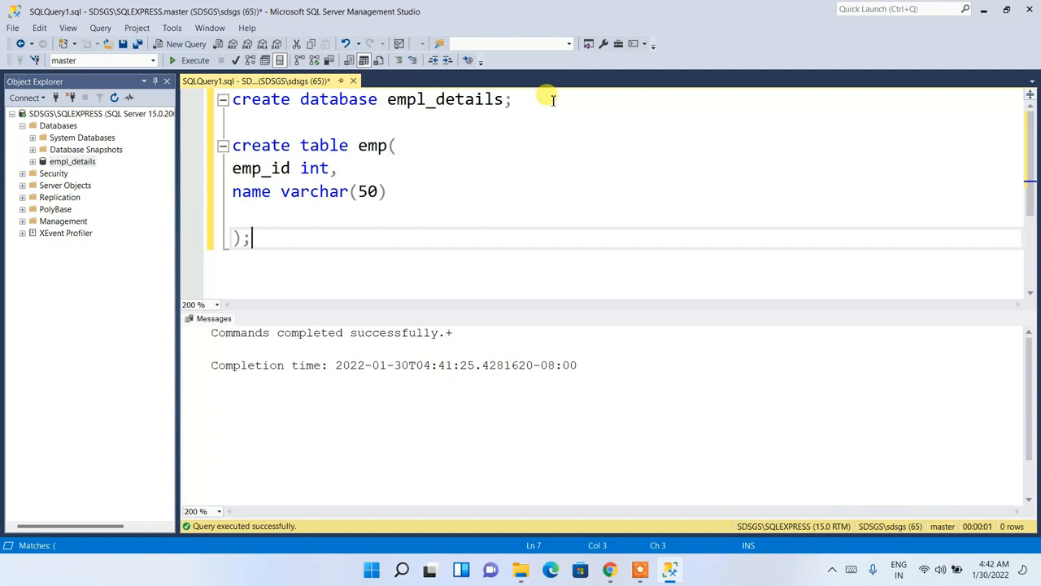
Execute only the create table emp statement, review its completion message and reselect the statement.
left_click_drag(252, 239, 225, 146)
left_click(200, 61)
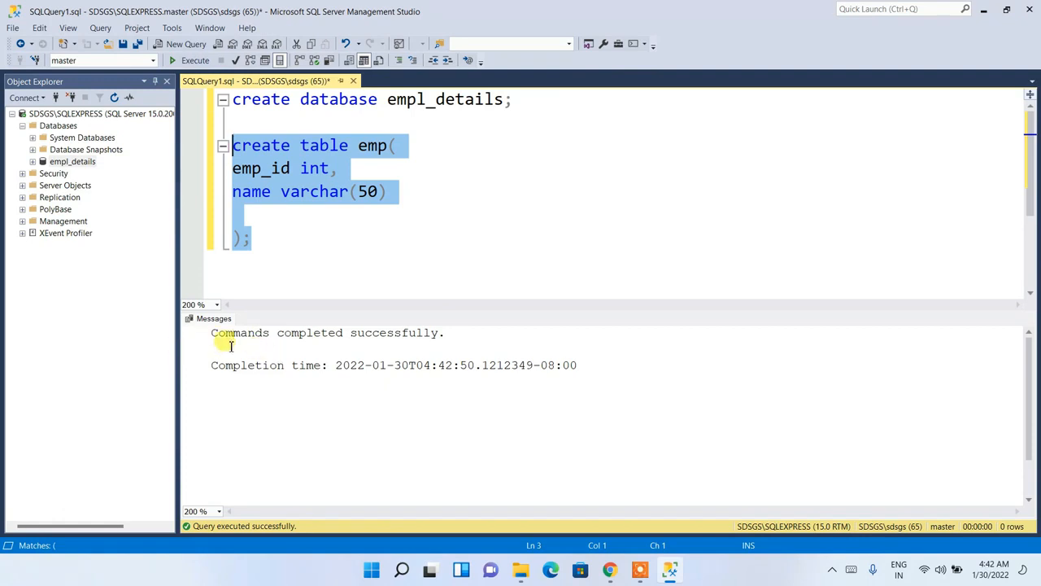
left_click_drag(230, 341, 400, 332)
left_click(398, 229)
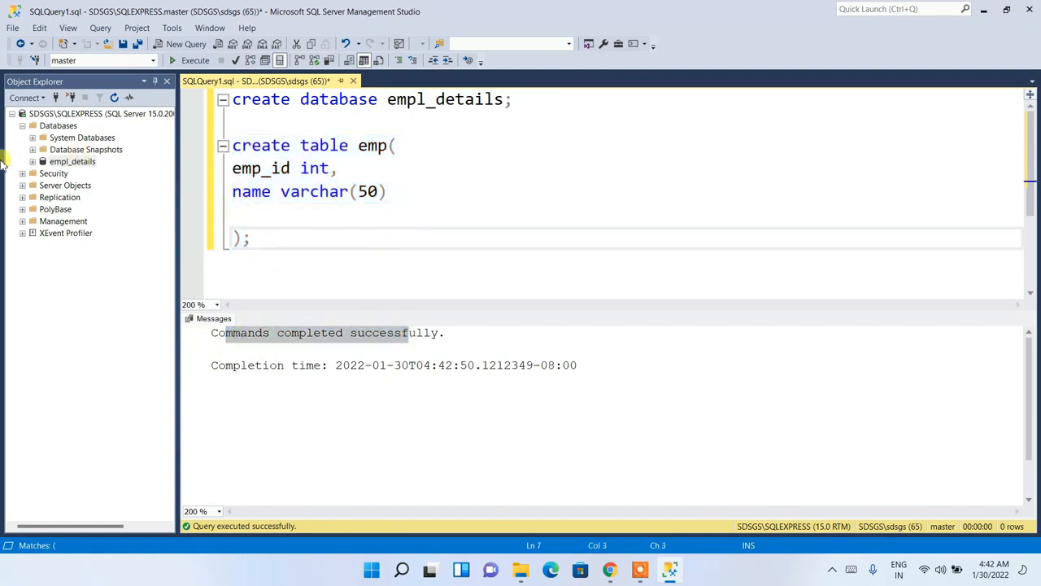
left_click_drag(275, 236, 204, 139)
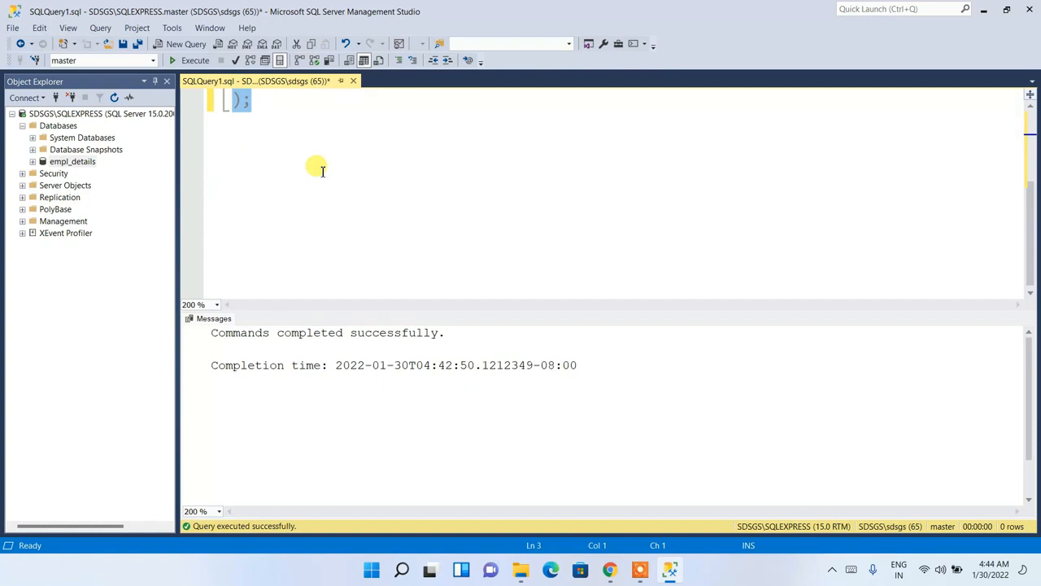
Begin an "insert into emp ()" statement with empty parentheses, leaving a blank line below the create table statement.
left_click(322, 171)
key("Return")
key("Return")
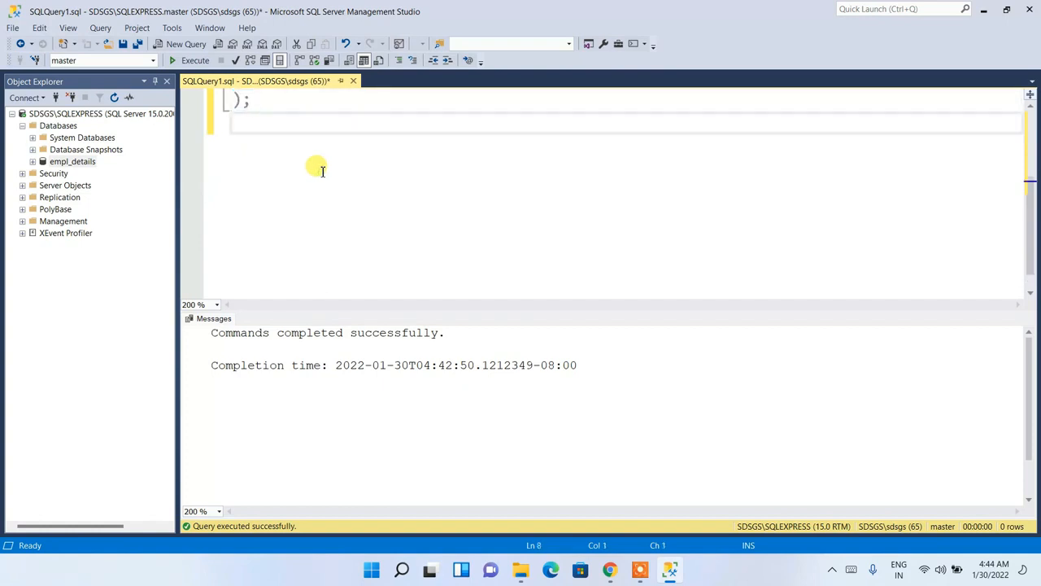
type("inse")
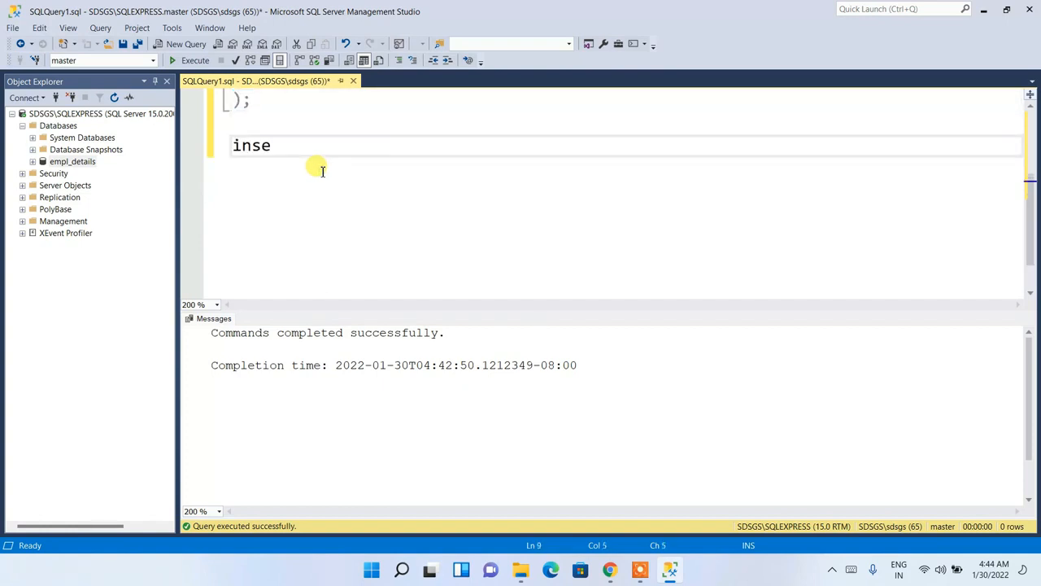
type("rt into emp")
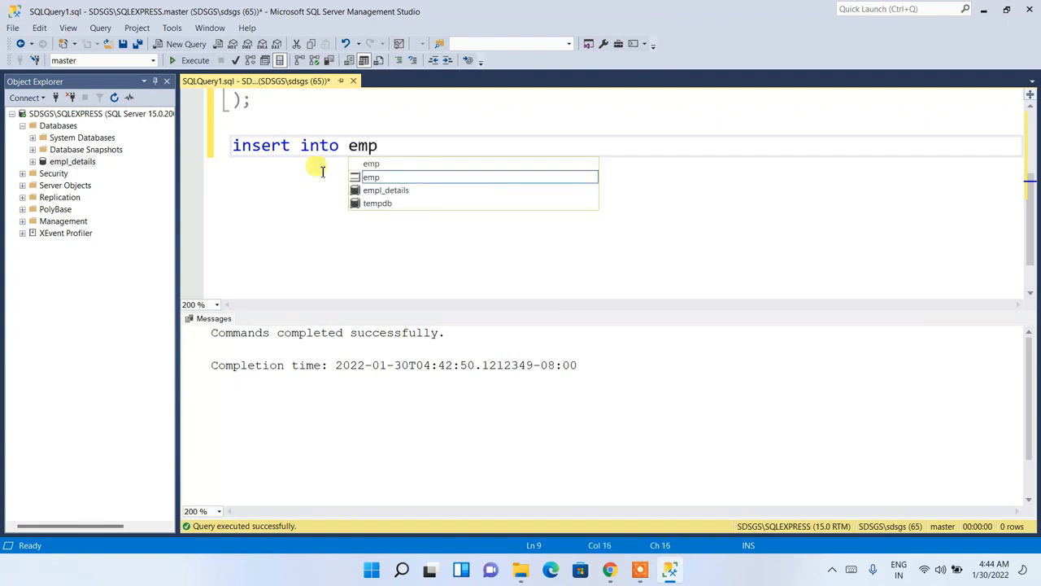
type(" ()")
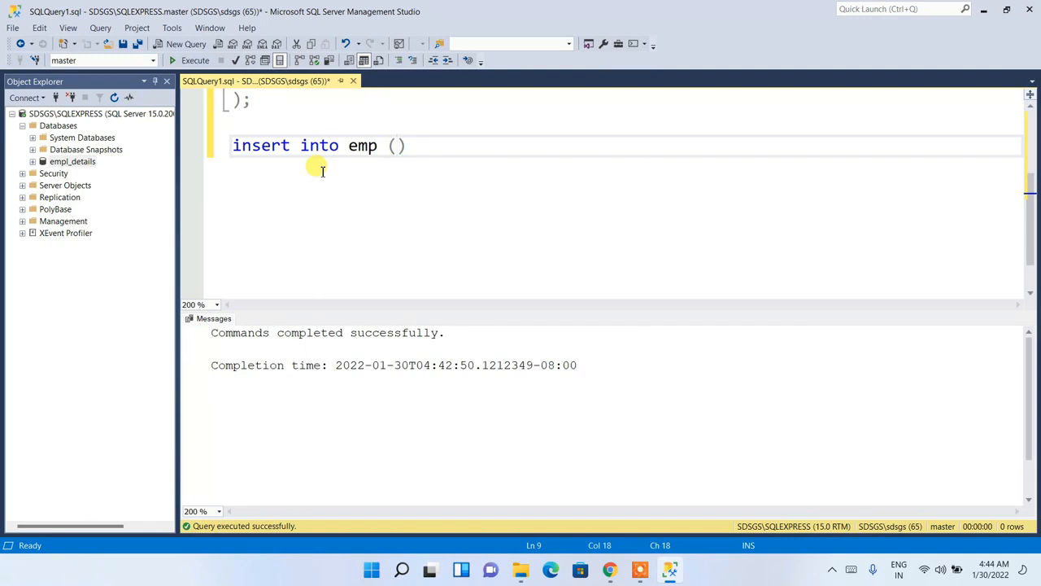
List the insert columns as "empid, name" and complete the statement with an empty "values ();" clause.
scroll(322, 171, "up", 2)
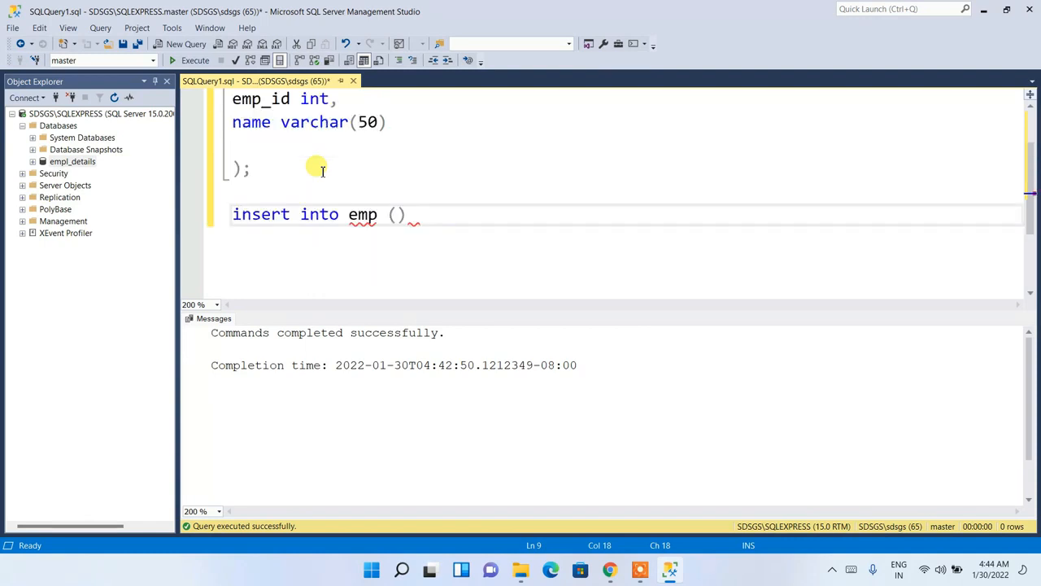
type("emp")
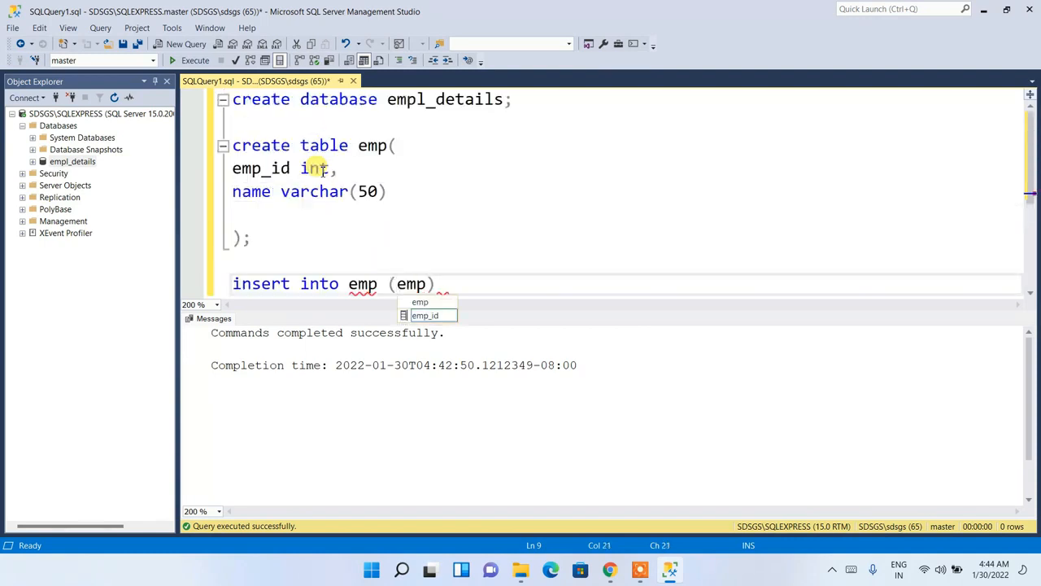
type("is")
key("BackSpace")
type("d, name")
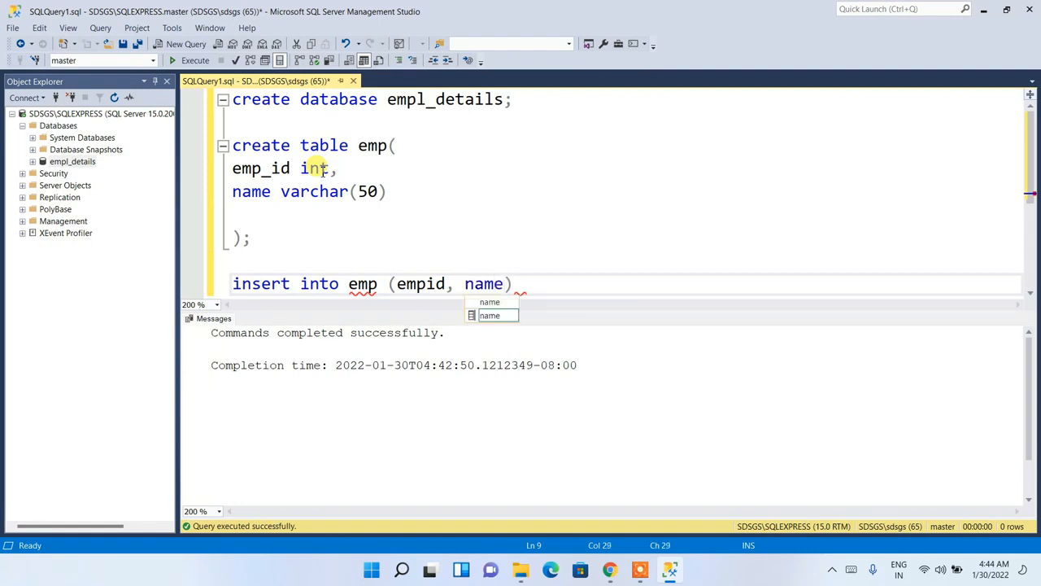
key("Right")
type("val")
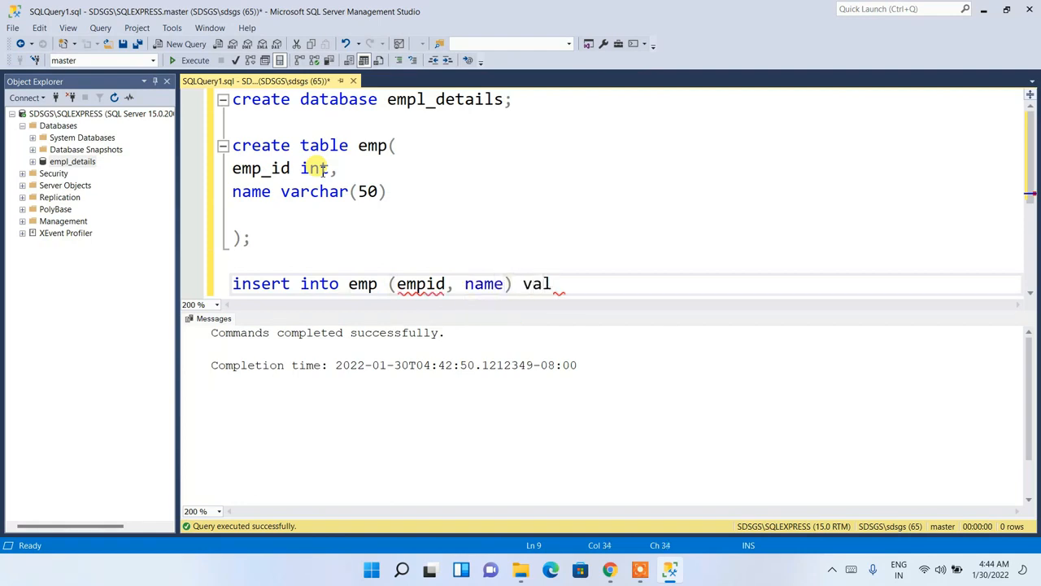
type("ues ();")
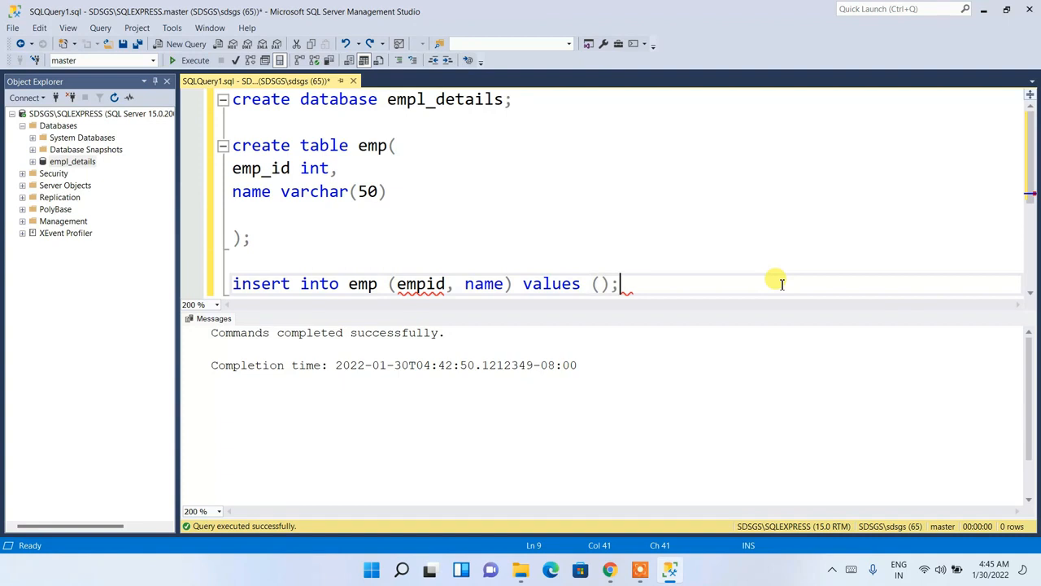
Fill the values clause with 1 and the employee's full name in single quotes.
key("Left")
type("1")
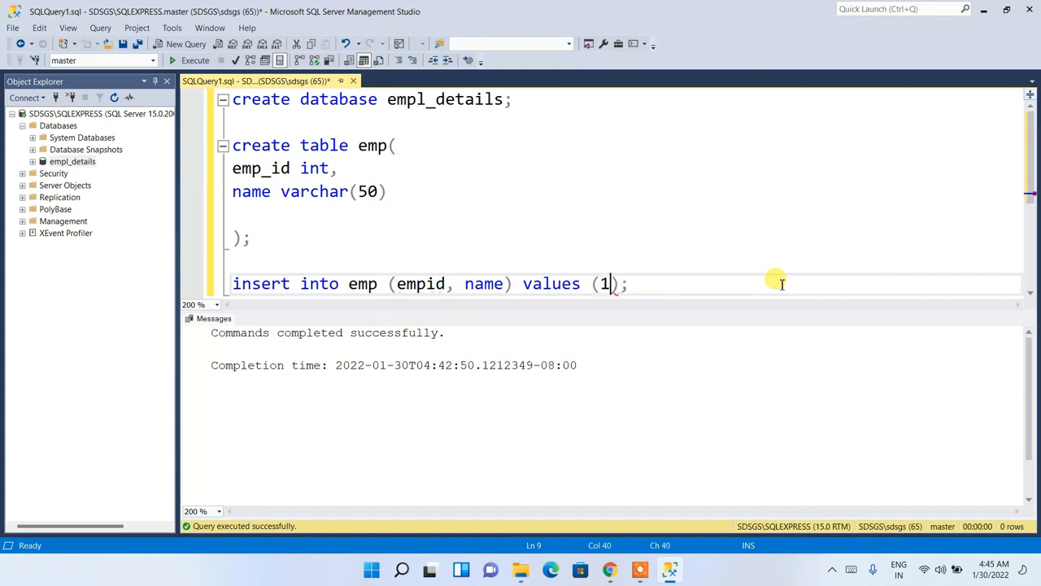
type(", '")
type("'")
type("Rohit S")
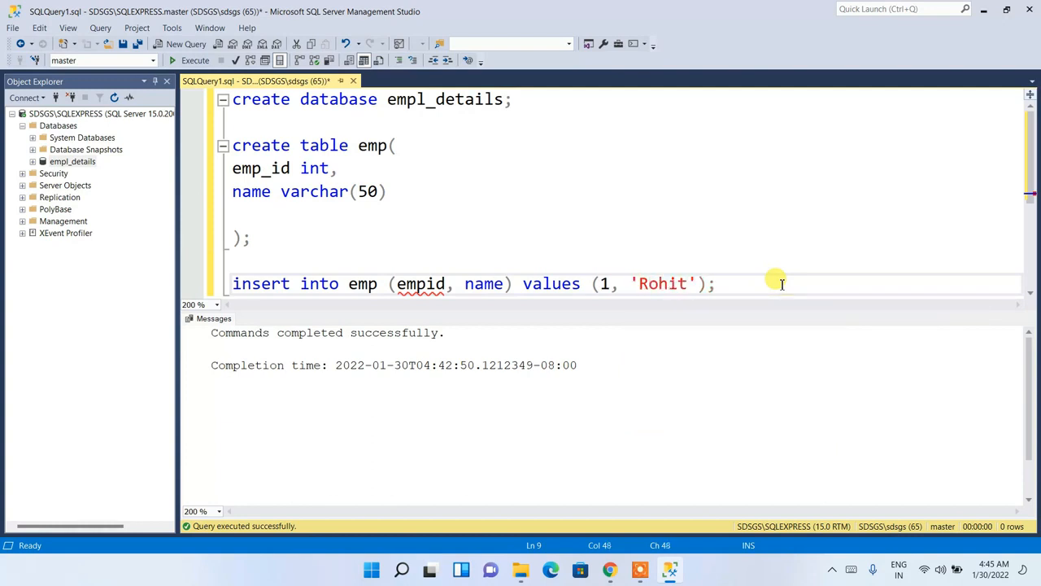
type("harma")
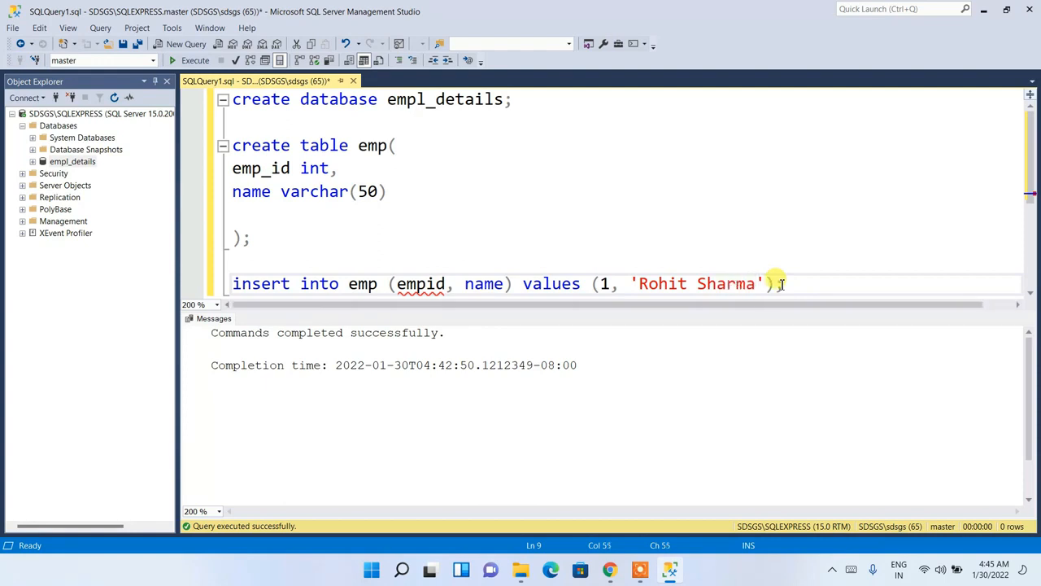
Correct the first insert column to emp_id, checking it against the column name in the create table statement.
left_click(426, 283)
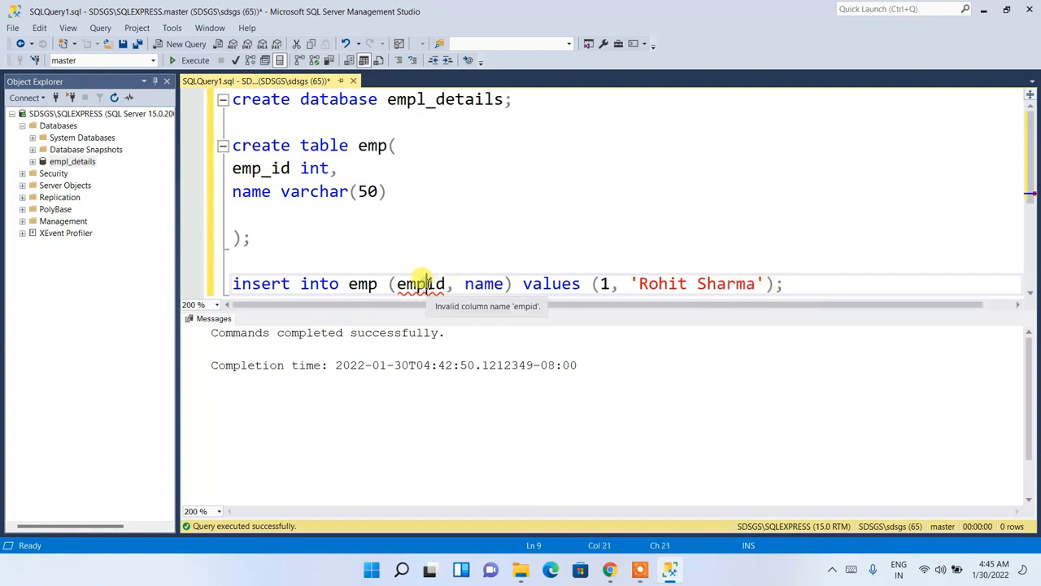
type("_")
left_click_drag(234, 168, 279, 168)
left_click(279, 168)
Execute only the insert into emp statement and review its affected-rows message.
left_click(809, 283)
left_click_drag(809, 284, 233, 284)
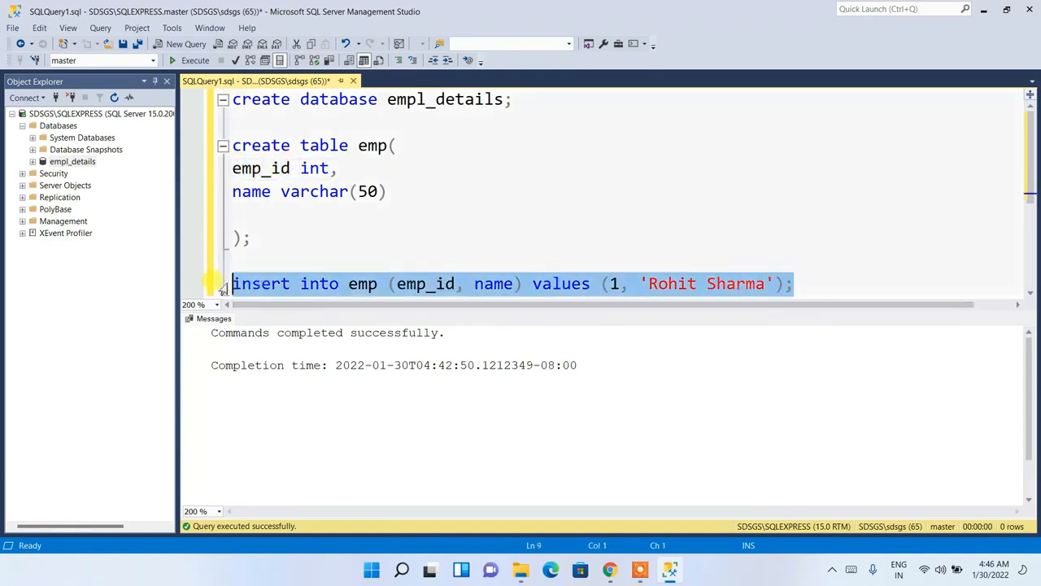
left_click(194, 61)
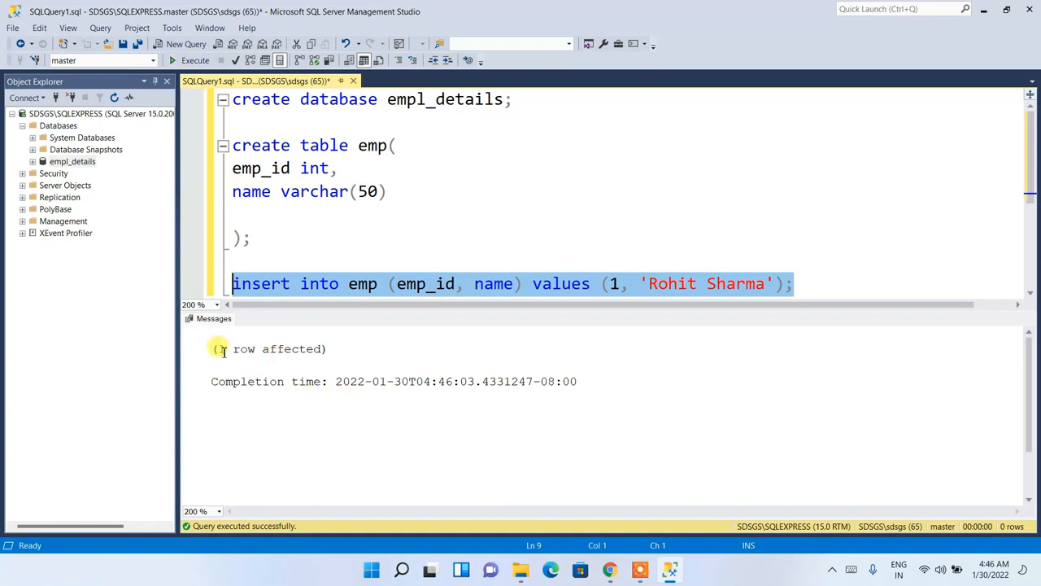
left_click_drag(213, 348, 340, 350)
Add the query "select * from emp;" below the insert statement, separated by a blank line.
left_click(820, 275)
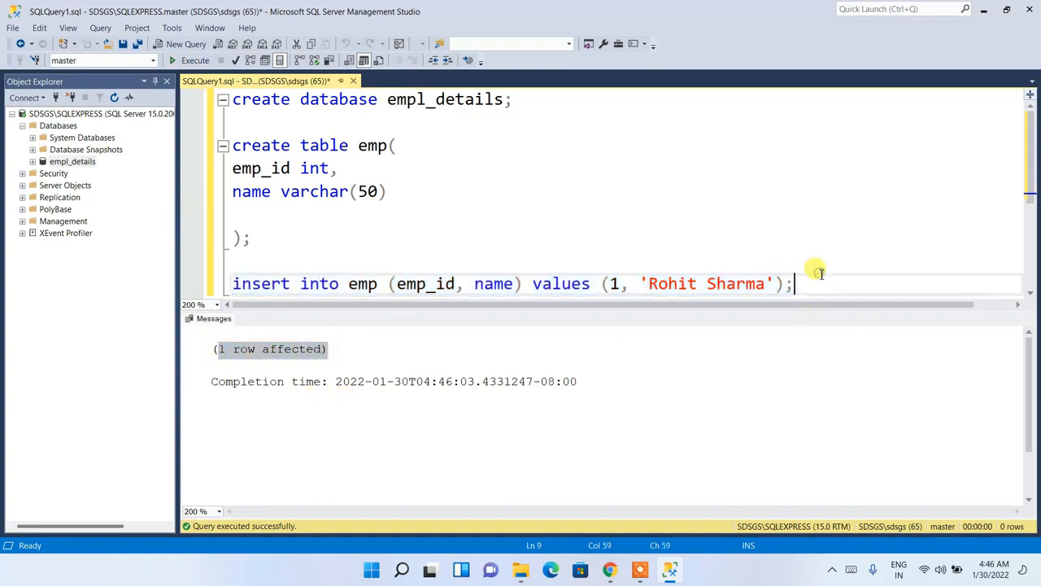
key("Return")
key("Return")
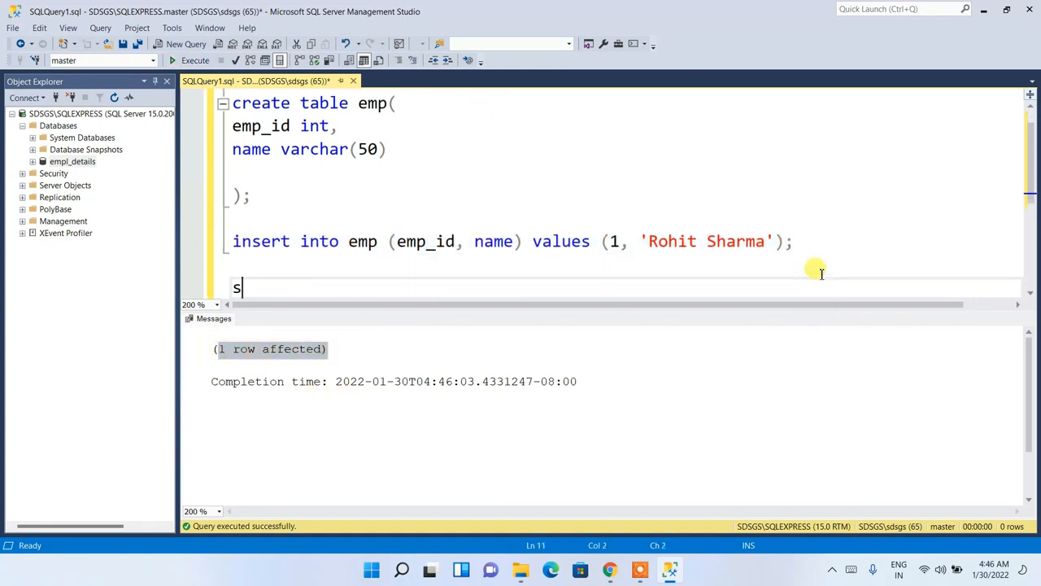
type("select * f")
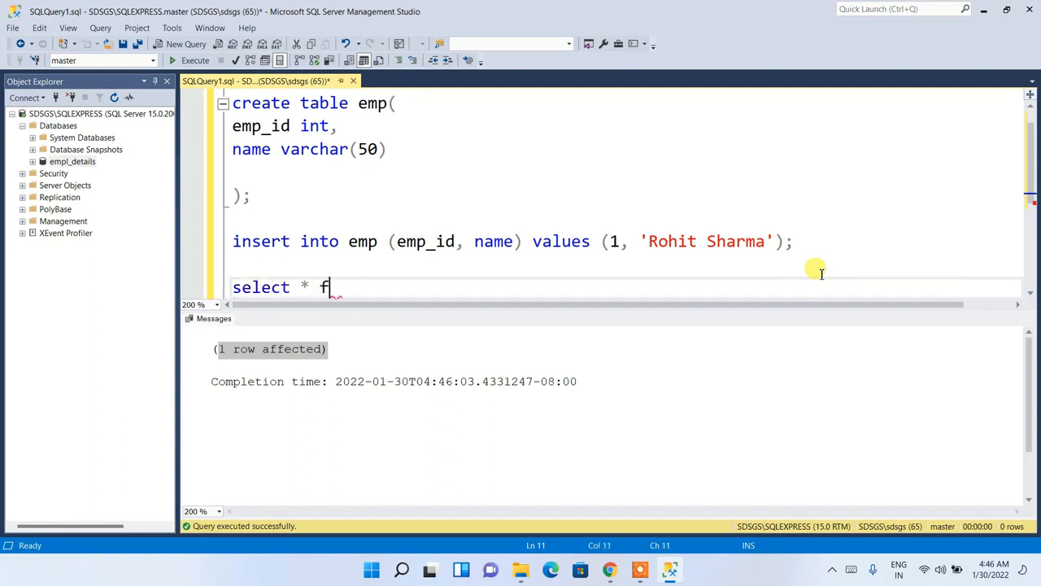
type("rom emp;")
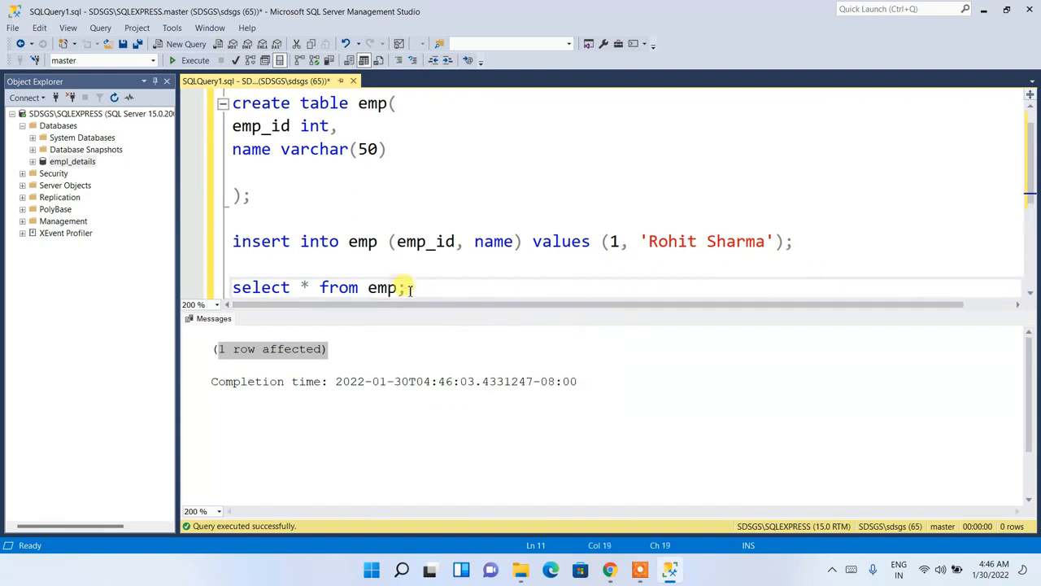
Execute only the select query on emp and examine the returned records.
left_click_drag(404, 286, 185, 300)
left_click(185, 62)
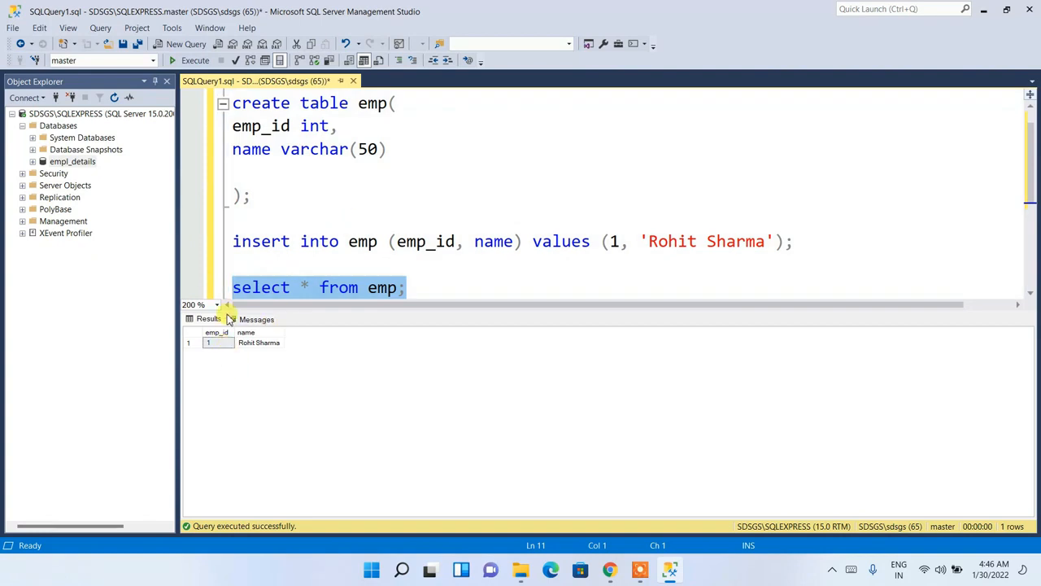
left_click(302, 363)
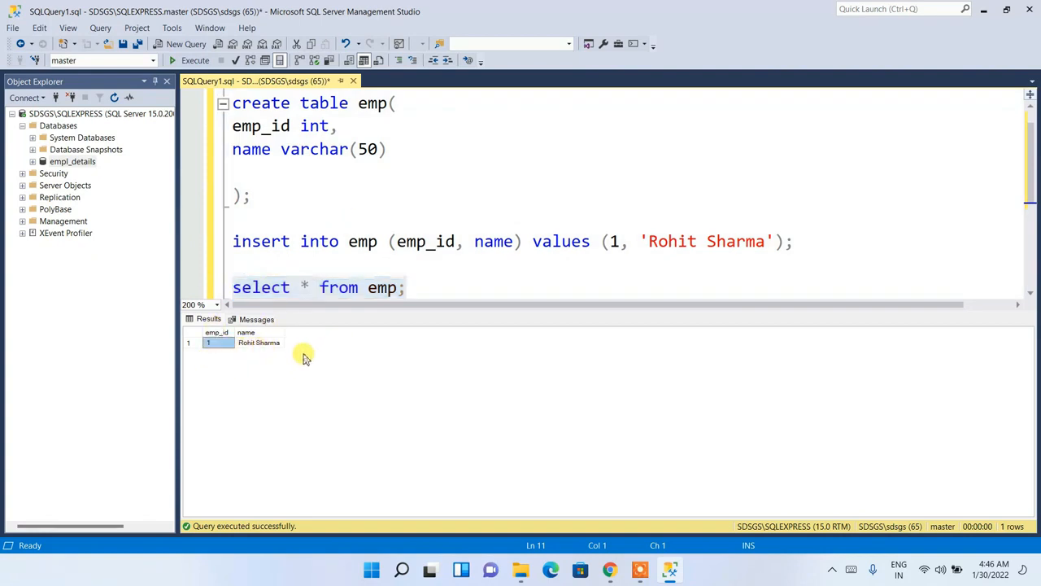
Enlarge the query editor area above the results and place the text cursor after the select statement.
left_click(439, 201)
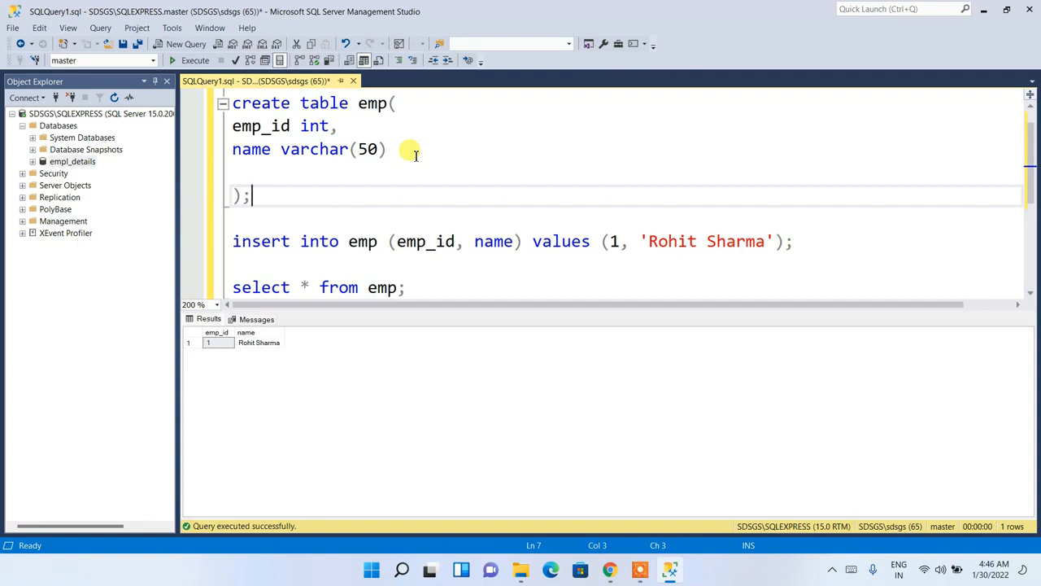
left_click_drag(456, 284, 262, 126)
left_click(425, 218)
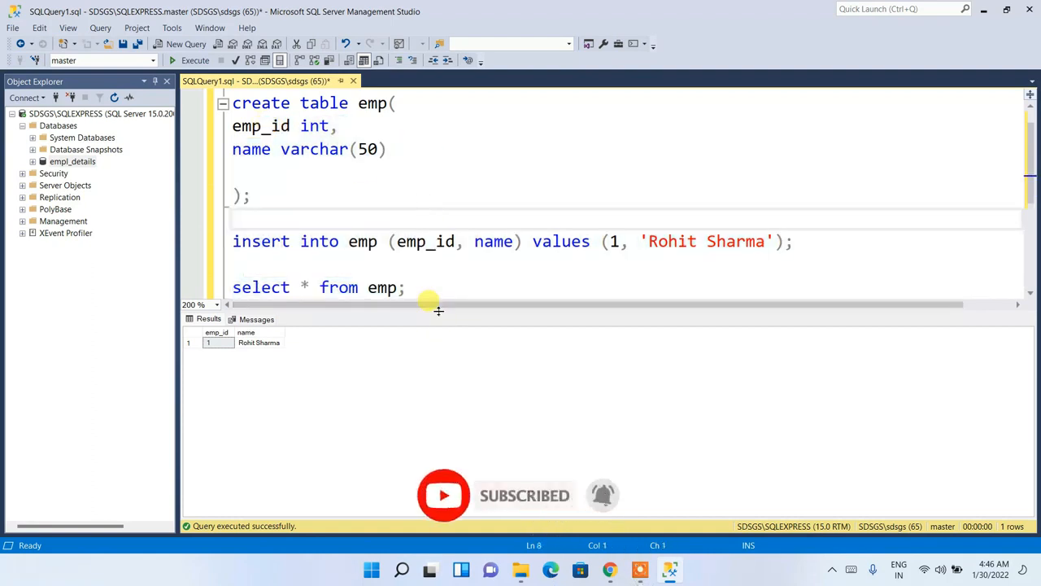
left_click_drag(438, 310, 441, 353)
left_click(461, 302)
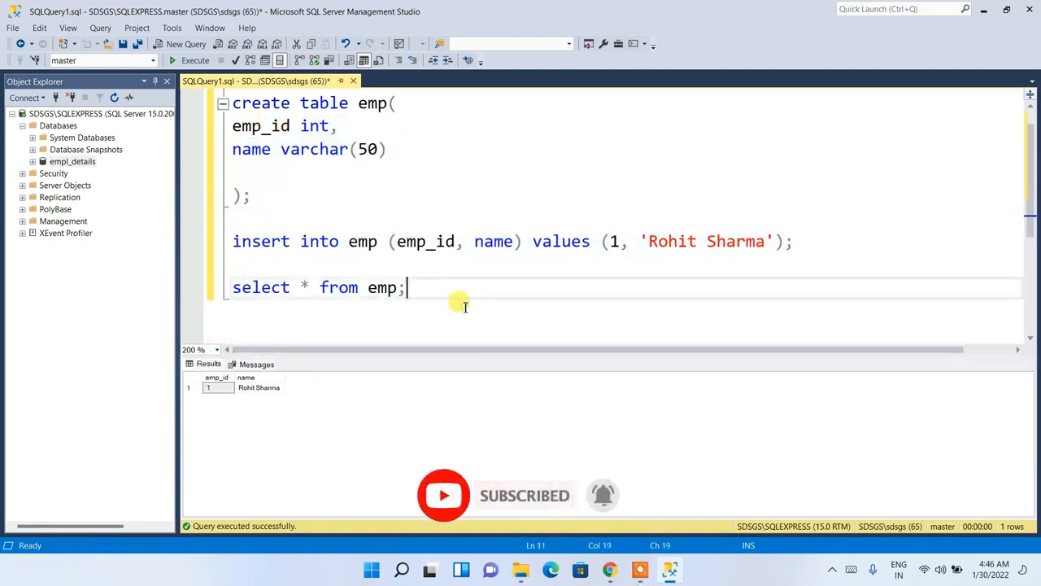